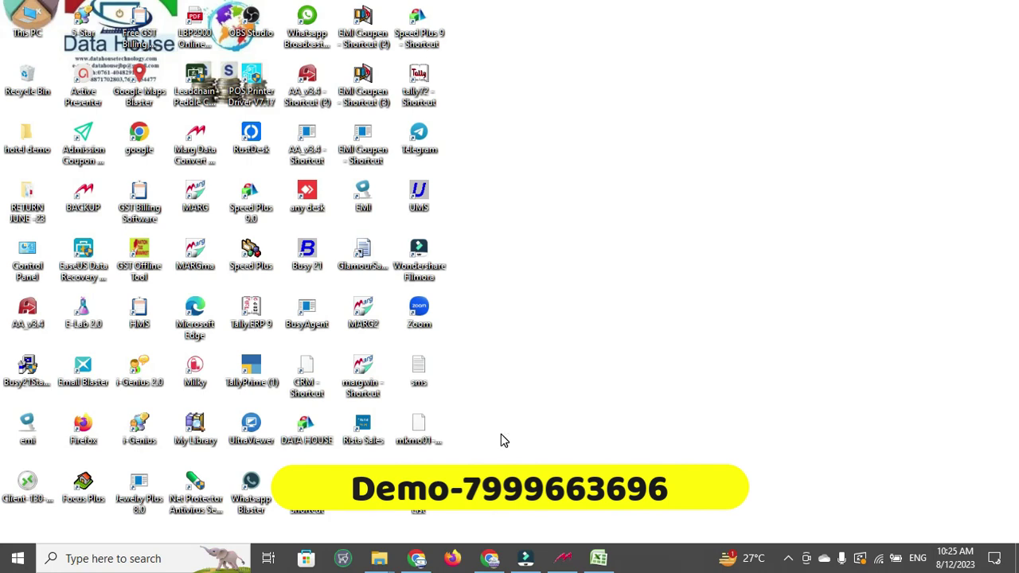
# Bring up stock_81 in Excel and browse down to the last items in the list
pyautogui.click(599, 558)
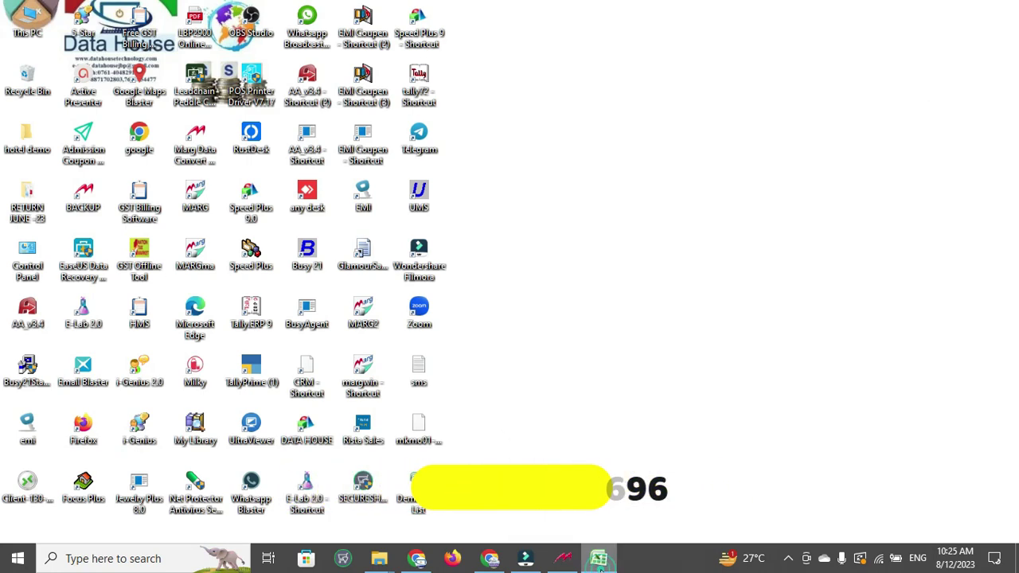
pyautogui.click(230, 288)
pyautogui.press('Down')
pyautogui.press('Down')
pyautogui.press('Down')
pyautogui.press('Down')
pyautogui.press('Down')
pyautogui.press('Down')
pyautogui.press('Down')
pyautogui.press('Down')
pyautogui.press('Down')
pyautogui.press('Down')
pyautogui.press('Down')
pyautogui.press('Down')
pyautogui.press('Down')
pyautogui.press('Down')
pyautogui.press('Down')
pyautogui.press('Down')
pyautogui.press('Down')
pyautogui.press('Down')
pyautogui.press('Down')
pyautogui.press('Down')
pyautogui.press('Down')
pyautogui.press('Down')
pyautogui.press('Down')
pyautogui.press('Down')
pyautogui.press('Down')
pyautogui.press('Down')
pyautogui.press('Down')
pyautogui.press('Down')
pyautogui.press('Down')
pyautogui.press('Down')
pyautogui.press('Down')
pyautogui.press('Down')
pyautogui.press('Down')
pyautogui.press('Down')
pyautogui.press('Down')
pyautogui.press('Down')
pyautogui.press('Down')
pyautogui.press('Down')
pyautogui.press('Down')
pyautogui.press('Down')
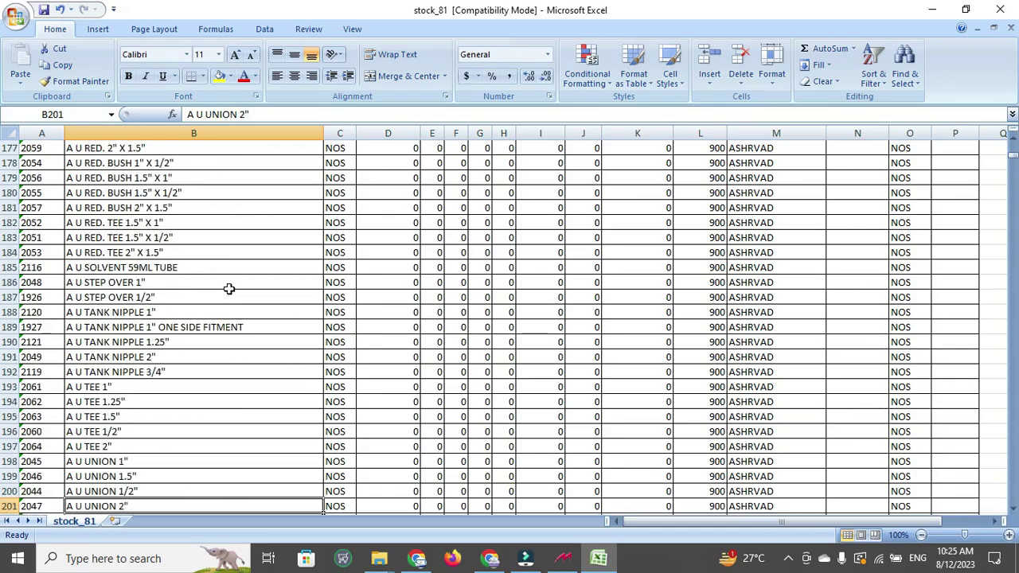
pyautogui.press('Down')
pyautogui.press('Down')
pyautogui.press('Down')
pyautogui.press('Down')
pyautogui.press('Down')
pyautogui.press('Down')
pyautogui.press('Down')
pyautogui.press('Down')
pyautogui.press('Down')
pyautogui.press('Down')
pyautogui.press('Down')
pyautogui.press('Down')
pyautogui.press('Down')
pyautogui.press('Down')
pyautogui.press('Down')
pyautogui.press('Down')
pyautogui.press('Down')
pyautogui.press('Down')
pyautogui.press('Down')
pyautogui.press('Down')
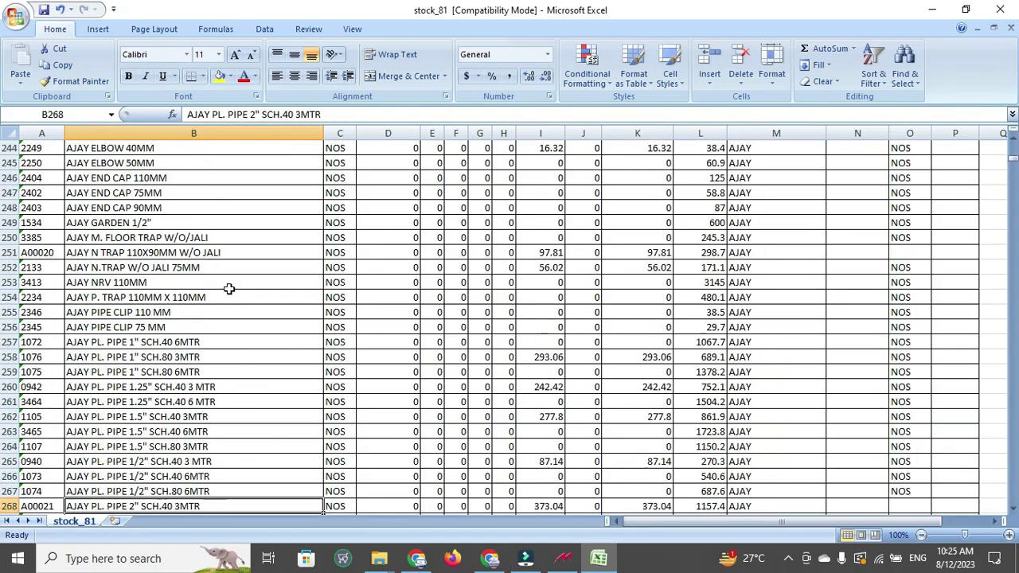
pyautogui.hotkey('ctrl', 'Down')
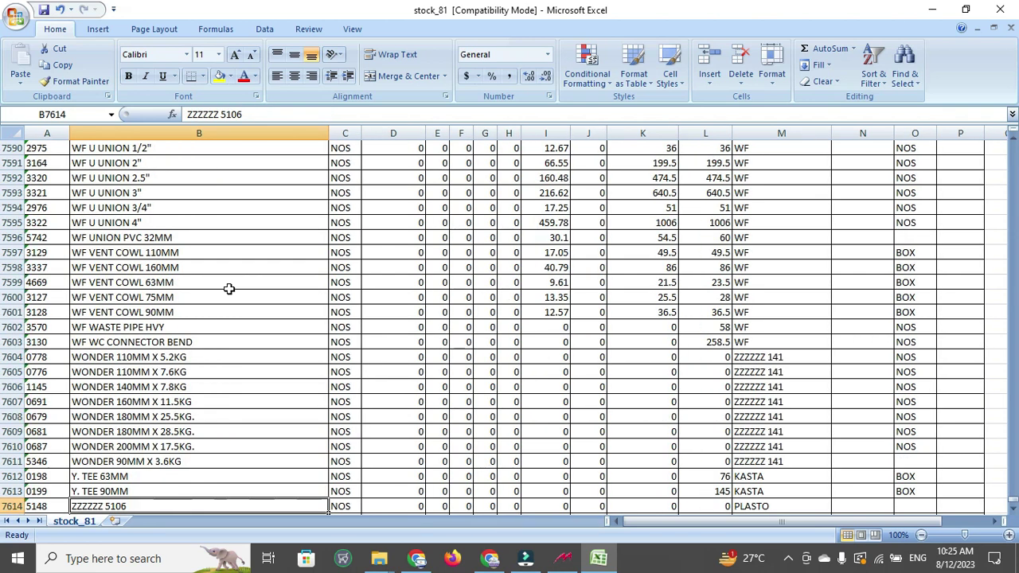
pyautogui.press('Up')
pyautogui.press('Up')
pyautogui.press('Up')
pyautogui.press('Up')
pyautogui.press('Up')
pyautogui.press('Up')
pyautogui.press('Up')
pyautogui.press('Up')
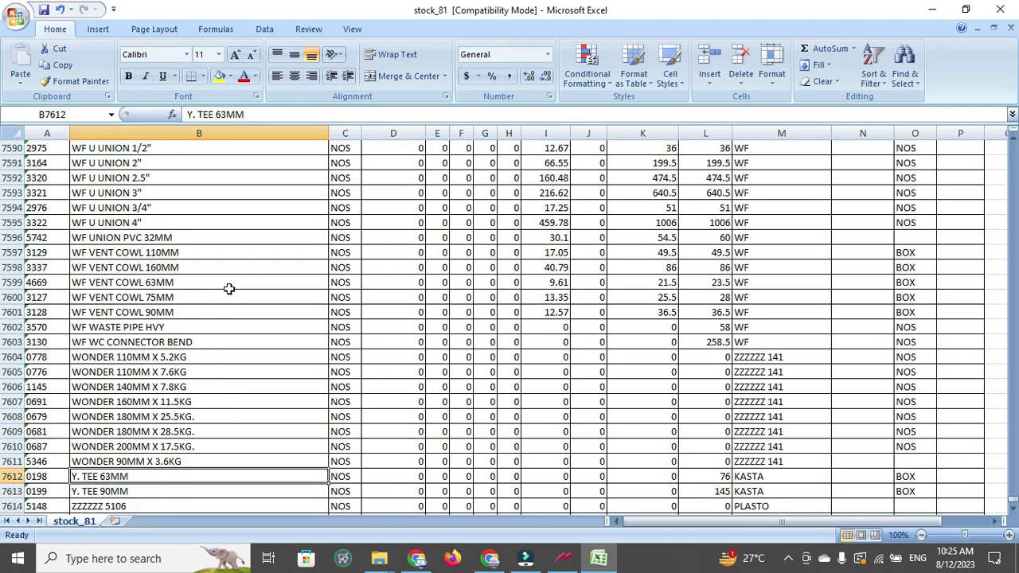
pyautogui.press('Up')
pyautogui.press('Up')
pyautogui.press('Up')
pyautogui.press('Up')
pyautogui.press('Up')
pyautogui.press('Up')
pyautogui.press('Up')
pyautogui.press('Up')
pyautogui.press('Up')
pyautogui.press('Up')
pyautogui.press('Up')
pyautogui.press('Up')
pyautogui.press('Up')
pyautogui.press('Up')
pyautogui.press('Up')
pyautogui.press('Up')
pyautogui.press('Up')
pyautogui.press('Up')
pyautogui.press('Up')
pyautogui.press('Up')
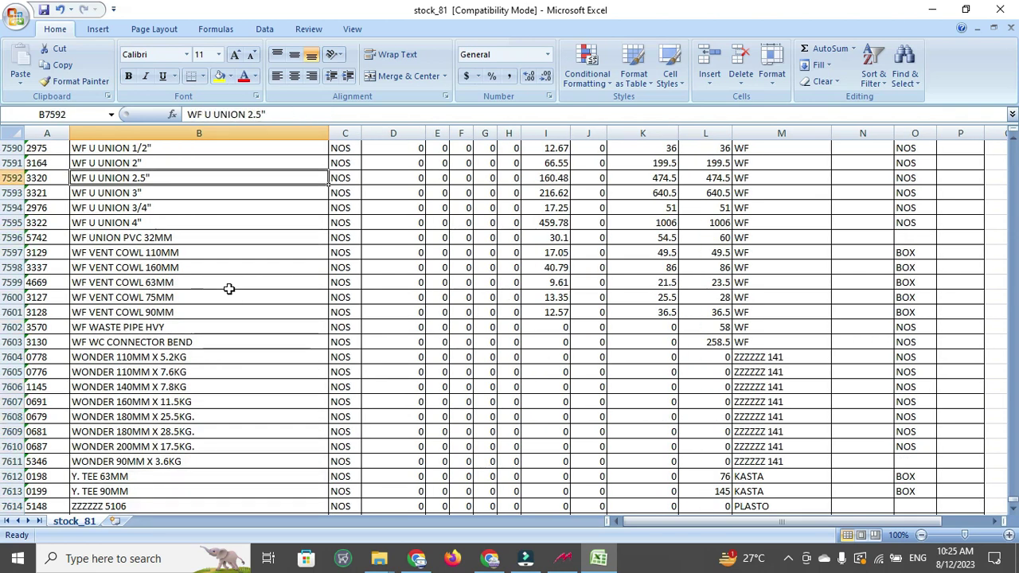
pyautogui.press('Down')
pyautogui.press('Down')
pyautogui.press('Down')
pyautogui.press('Down')
pyautogui.press('Down')
pyautogui.press('Down')
pyautogui.press('Down')
pyautogui.press('Down')
pyautogui.press('Down')
pyautogui.press('Down')
pyautogui.press('Down')
pyautogui.press('Down')
pyautogui.press('Down')
pyautogui.press('Down')
pyautogui.press('Down')
pyautogui.press('Down')
pyautogui.press('Down')
pyautogui.press('Down')
pyautogui.press('Down')
pyautogui.press('Down')
pyautogui.press('Down')
pyautogui.press('Down')
pyautogui.press('Down')
pyautogui.press('Down')
pyautogui.press('Down')
pyautogui.press('Down')
pyautogui.press('Down')
pyautogui.press('Down')
pyautogui.press('Up')
pyautogui.press('Up')
pyautogui.press('Up')
pyautogui.press('Up')
pyautogui.press('Up')
pyautogui.press('Up')
pyautogui.press('Up')
pyautogui.press('Up')
pyautogui.press('Up')
pyautogui.press('Up')
pyautogui.press('Up')
pyautogui.press('Up')
pyautogui.press('Up')
pyautogui.press('Up')
pyautogui.press('Up')
pyautogui.press('Up')
pyautogui.press('Up')
pyautogui.press('Up')
pyautogui.press('Up')
pyautogui.press('Up')
pyautogui.press('Up')
pyautogui.press('Up')
pyautogui.press('Up')
pyautogui.press('Up')
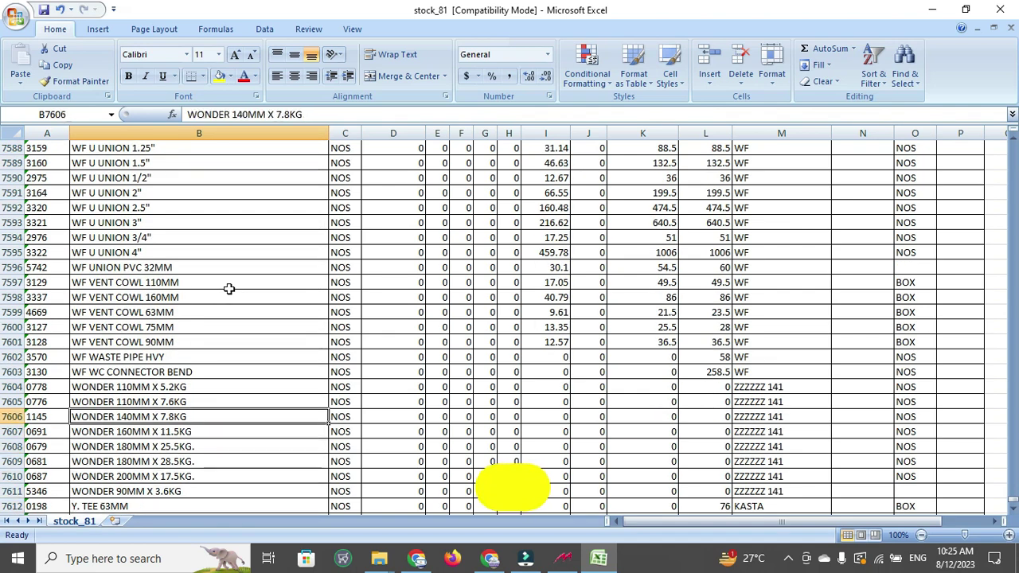
pyautogui.press('Up')
pyautogui.press('Up')
pyautogui.press('Up')
pyautogui.press('Up')
pyautogui.press('Up')
pyautogui.press('Up')
pyautogui.press('Up')
pyautogui.press('Up')
pyautogui.press('Up')
pyautogui.press('Up')
pyautogui.press('Up')
pyautogui.press('Up')
pyautogui.press('Up')
pyautogui.press('Up')
pyautogui.press('Up')
pyautogui.press('Up')
pyautogui.press('Up')
pyautogui.press('Up')
pyautogui.press('Up')
pyautogui.press('Up')
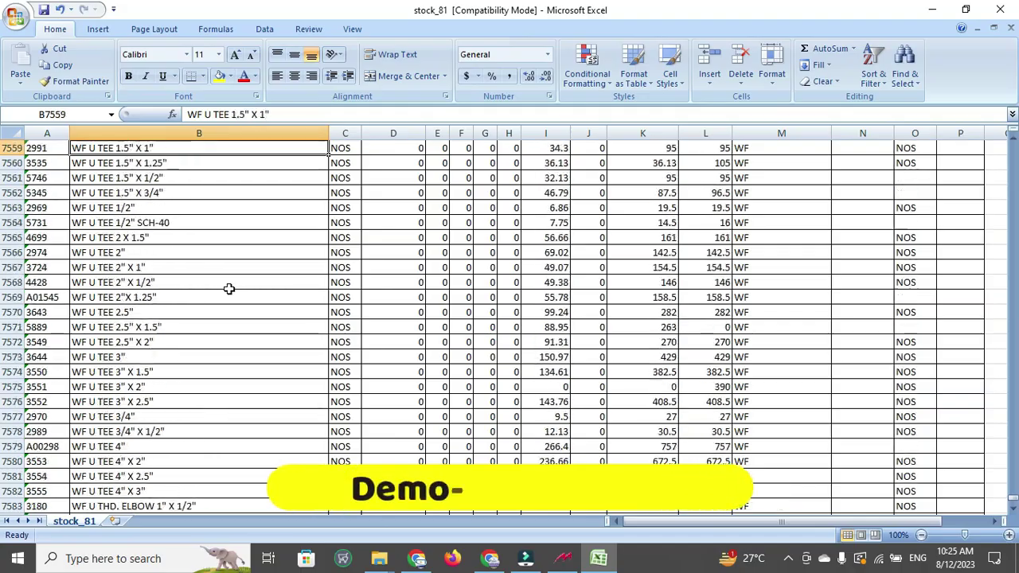
pyautogui.press('Up')
pyautogui.press('Up')
pyautogui.press('Up')
pyautogui.press('Up')
pyautogui.press('Up')
pyautogui.press('Up')
pyautogui.press('Up')
pyautogui.press('Up')
pyautogui.press('Up')
pyautogui.press('Up')
pyautogui.press('Up')
pyautogui.press('Up')
pyautogui.press('Up')
pyautogui.press('Up')
pyautogui.press('Up')
pyautogui.press('Up')
pyautogui.press('Up')
pyautogui.press('Up')
pyautogui.press('Up')
pyautogui.press('Up')
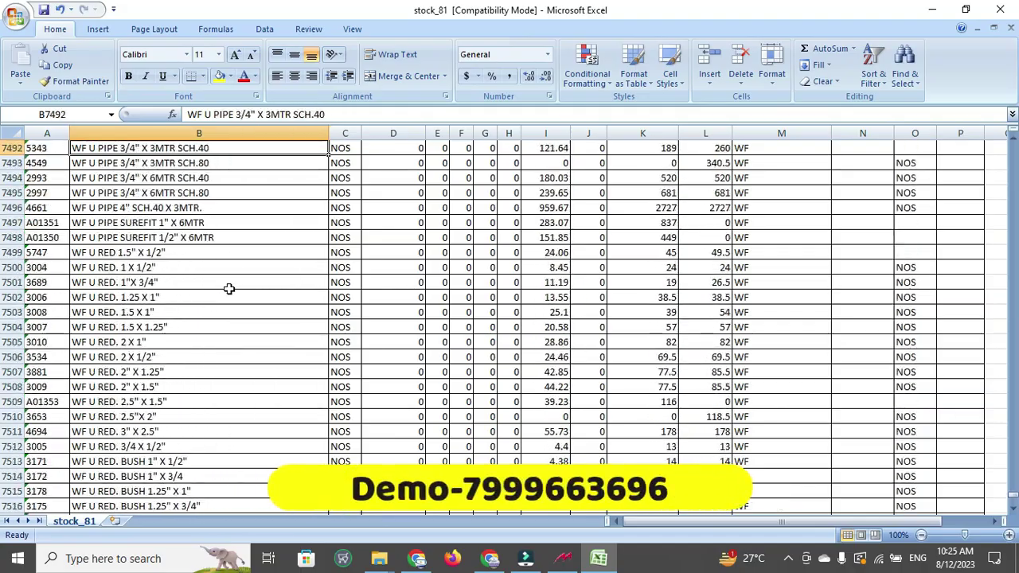
pyautogui.press('Up')
pyautogui.press('Up')
pyautogui.press('Up')
pyautogui.press('Up')
pyautogui.press('Up')
pyautogui.press('Up')
pyautogui.press('Up')
pyautogui.press('Up')
pyautogui.press('Up')
pyautogui.press('Up')
pyautogui.press('Up')
pyautogui.press('Up')
pyautogui.press('Up')
pyautogui.press('Up')
pyautogui.press('Up')
pyautogui.press('Up')
pyautogui.press('Up')
pyautogui.press('Up')
pyautogui.press('Up')
pyautogui.press('Up')
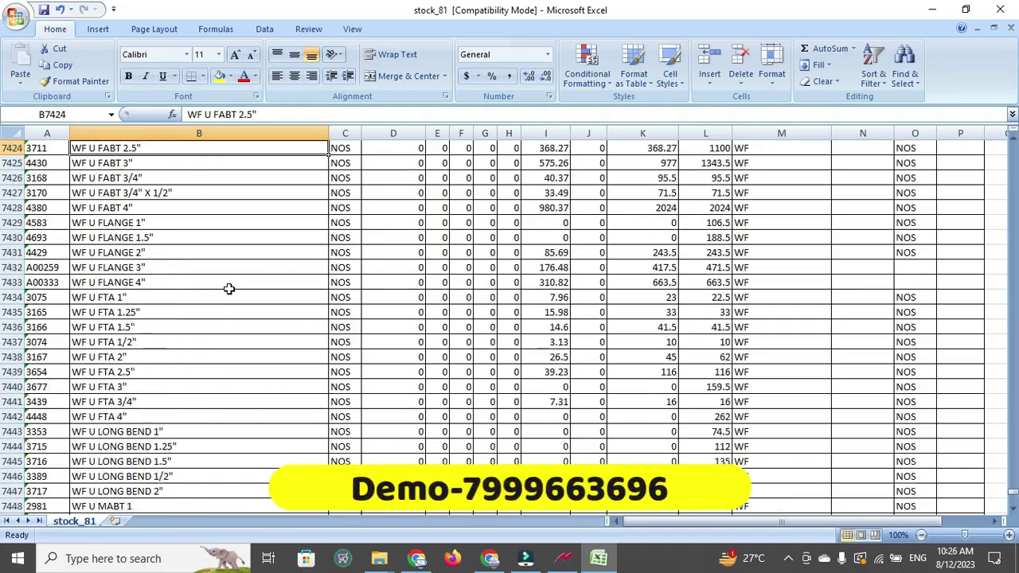
# Jump back to the top of the item list, then open datahousetechnology.com in the browser
pyautogui.hotkey('ctrl', 'Up')
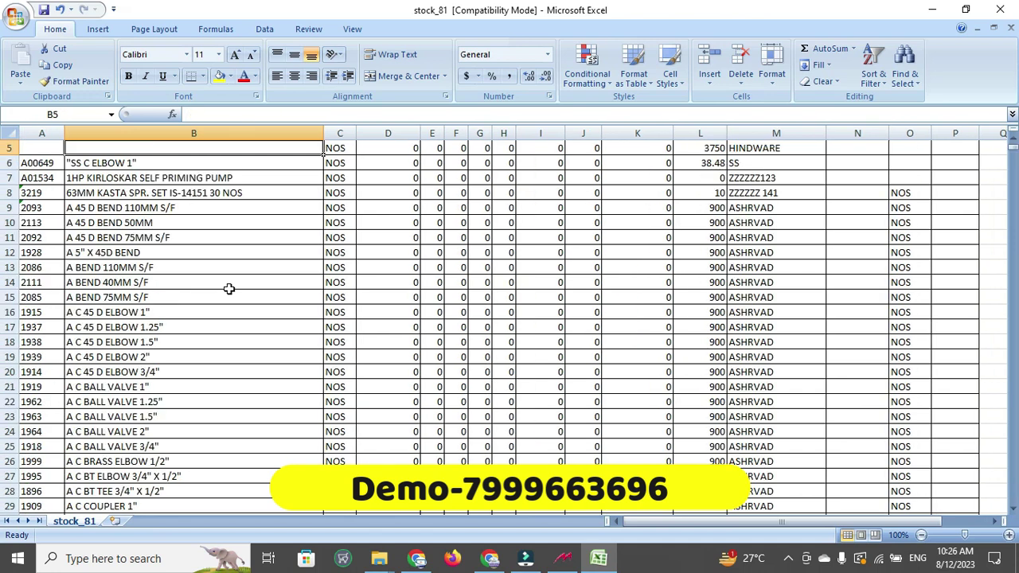
pyautogui.press('Right')
pyautogui.press('Right')
pyautogui.press('Right')
pyautogui.press('Right')
pyautogui.press('Right')
pyautogui.press('Right')
pyautogui.press('Right')
pyautogui.press('Right')
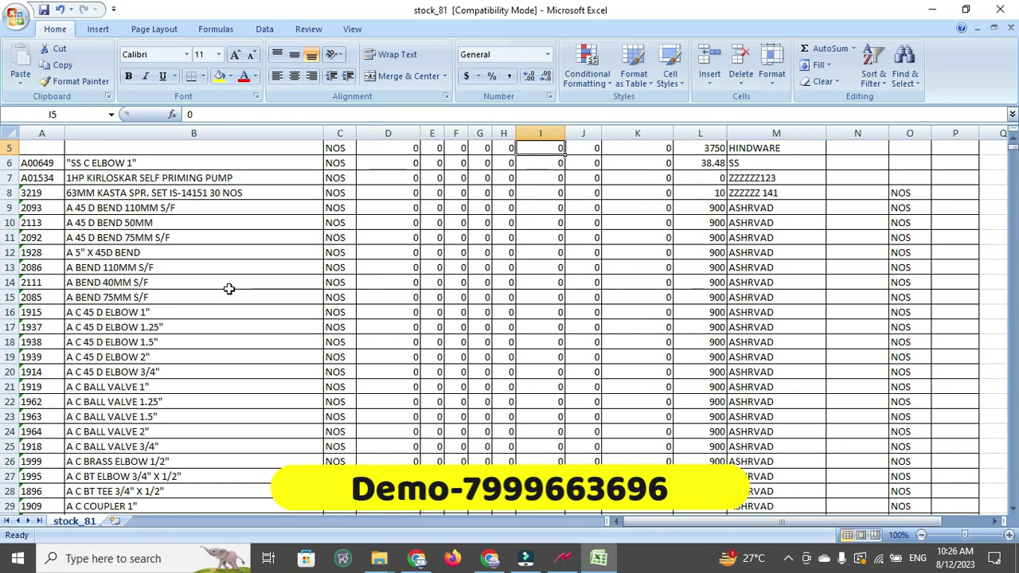
pyautogui.press('Down')
pyautogui.press('Down')
pyautogui.press('Down')
pyautogui.press('Down')
pyautogui.press('Down')
pyautogui.press('Down')
pyautogui.press('Down')
pyautogui.press('Down')
pyautogui.press('Down')
pyautogui.press('Down')
pyautogui.press('Down')
pyautogui.press('Down')
pyautogui.press('Down')
pyautogui.press('Down')
pyautogui.press('Down')
pyautogui.press('Down')
pyautogui.press('Down')
pyautogui.press('Down')
pyautogui.press('Down')
pyautogui.press('Down')
pyautogui.press('Down')
pyautogui.press('Down')
pyautogui.press('Down')
pyautogui.press('Down')
pyautogui.press('Down')
pyautogui.press('Down')
pyautogui.press('Down')
pyautogui.press('Down')
pyautogui.press('Down')
pyautogui.press('Down')
pyautogui.press('Down')
pyautogui.press('Down')
pyautogui.press('Down')
pyautogui.press('Down')
pyautogui.press('Down')
pyautogui.press('Down')
pyautogui.press('Down')
pyautogui.press('Down')
pyautogui.press('Down')
pyautogui.press('Down')
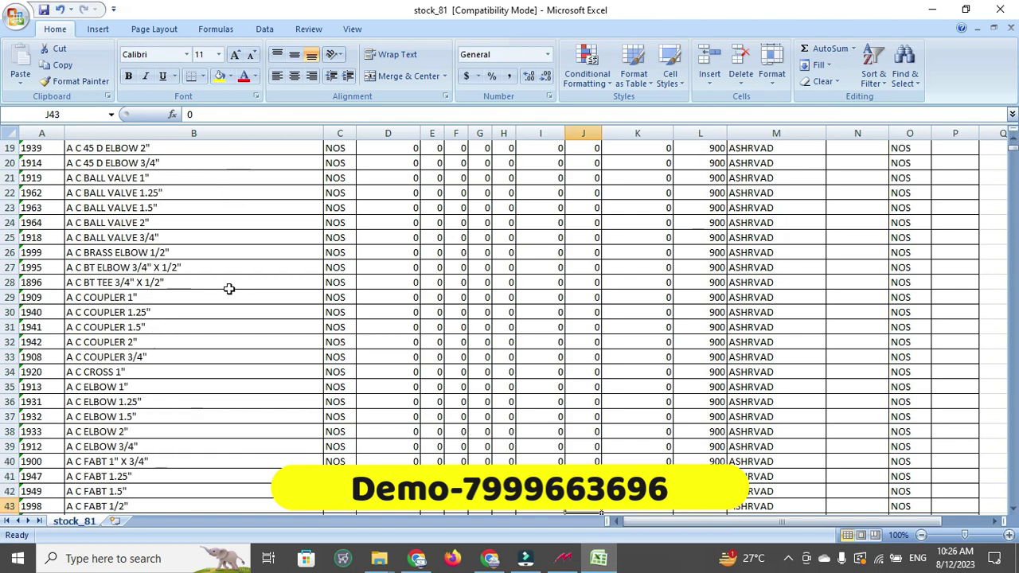
pyautogui.press('Left')
pyautogui.press('Left')
pyautogui.press('Left')
pyautogui.press('Left')
pyautogui.press('Left')
pyautogui.press('Left')
pyautogui.press('Left')
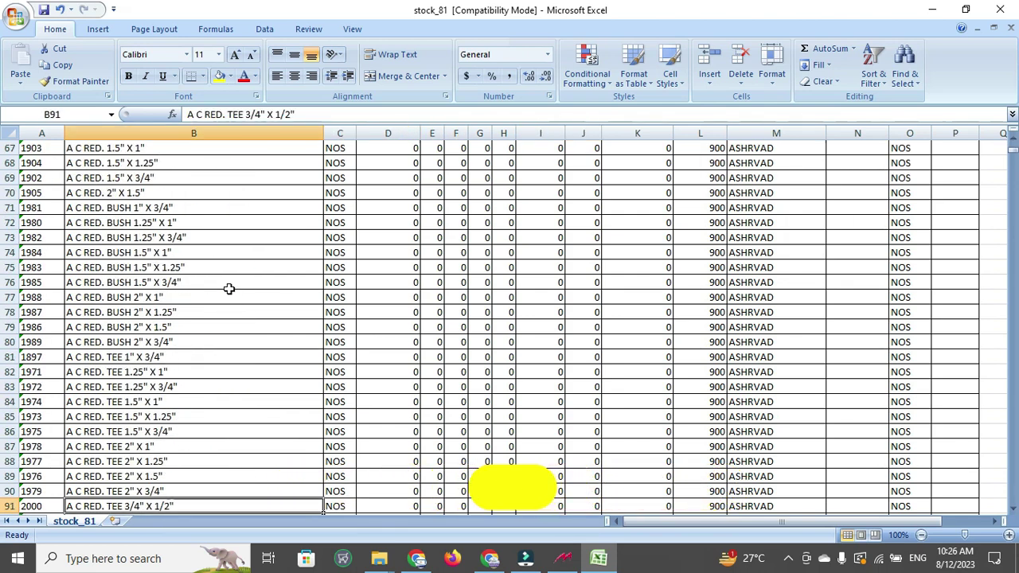
pyautogui.press('Left')
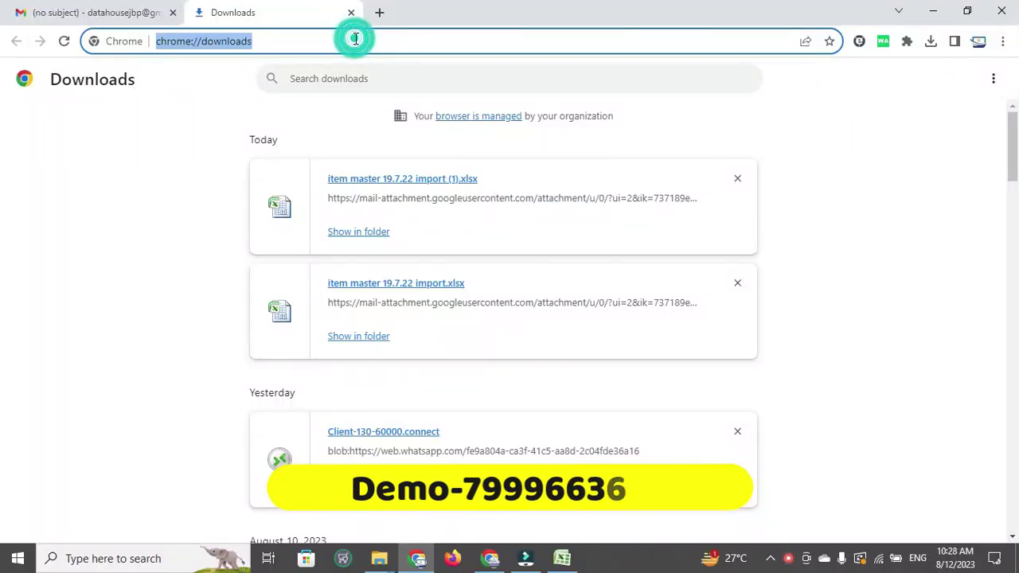
pyautogui.write('WWW.Da')
pyautogui.press('Return')
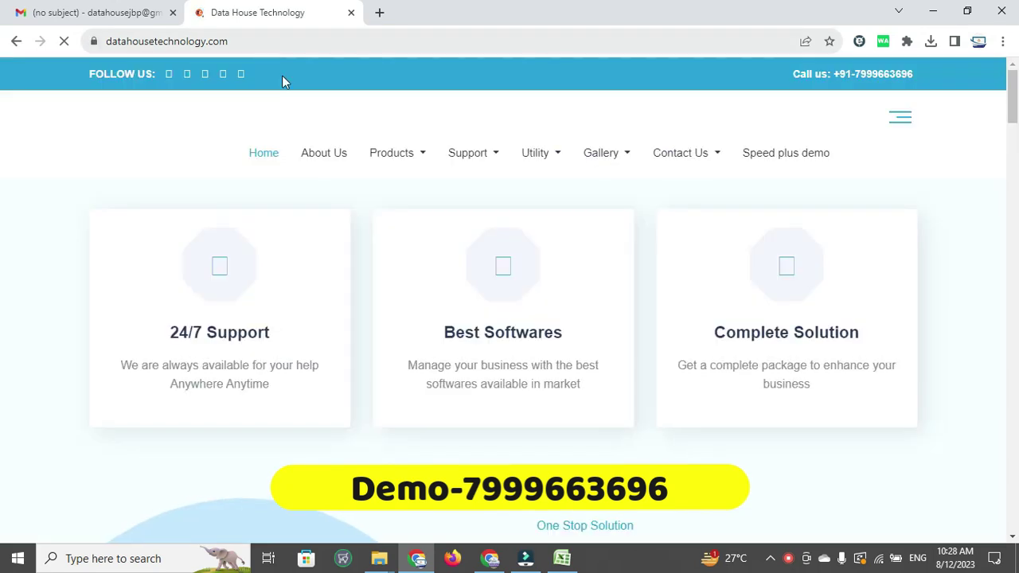
# Go to the Speed Plus 9.0 product page under Products and start its download
pyautogui.moveTo(402, 159)
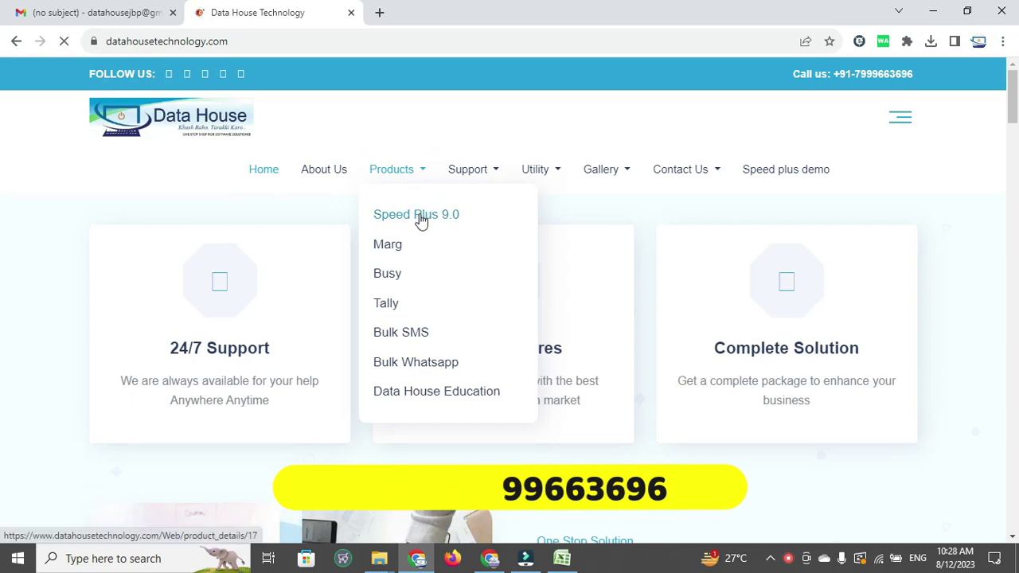
pyautogui.click(420, 218)
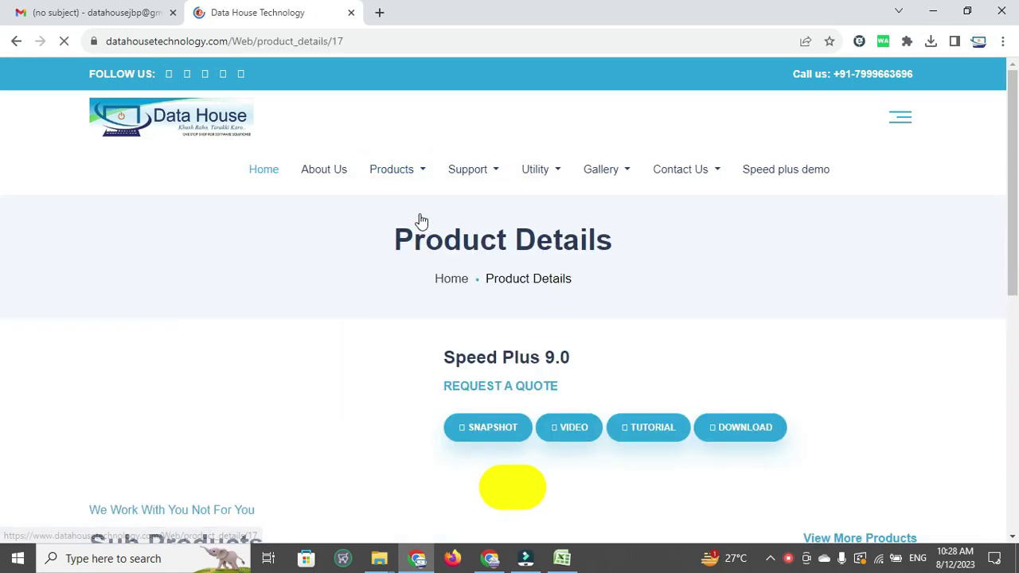
pyautogui.click(724, 436)
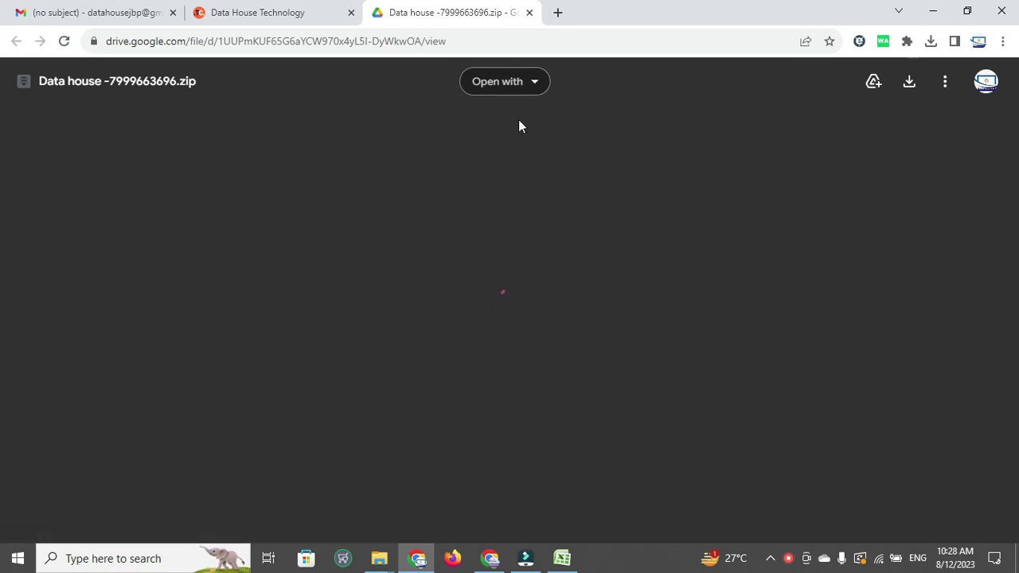
# Minimize Chrome to reveal the desktop
pyautogui.click(934, 11)
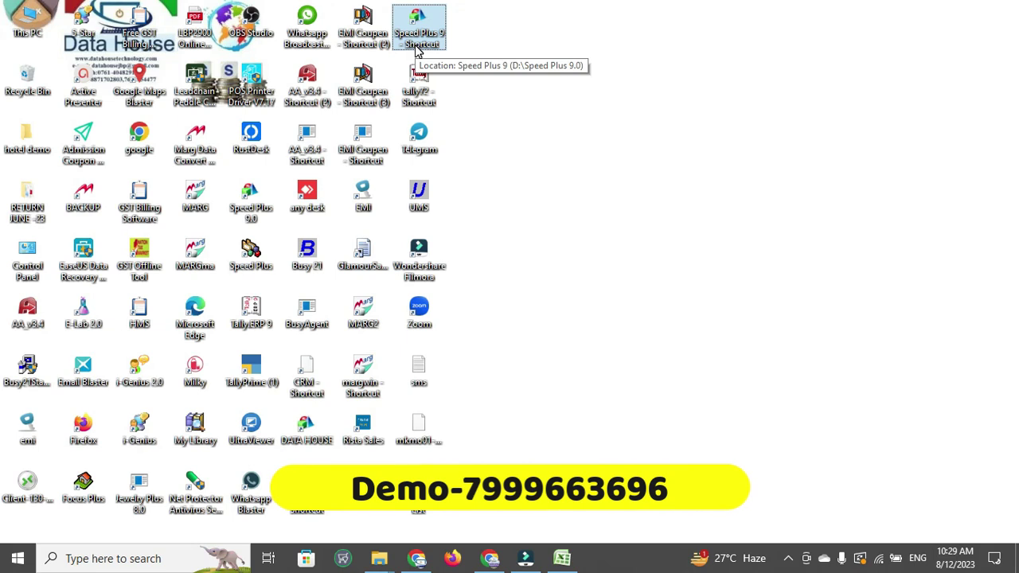
# Launch Speed Plus 9 from the desktop shortcut in English and begin a new company
pyautogui.click(419, 39)
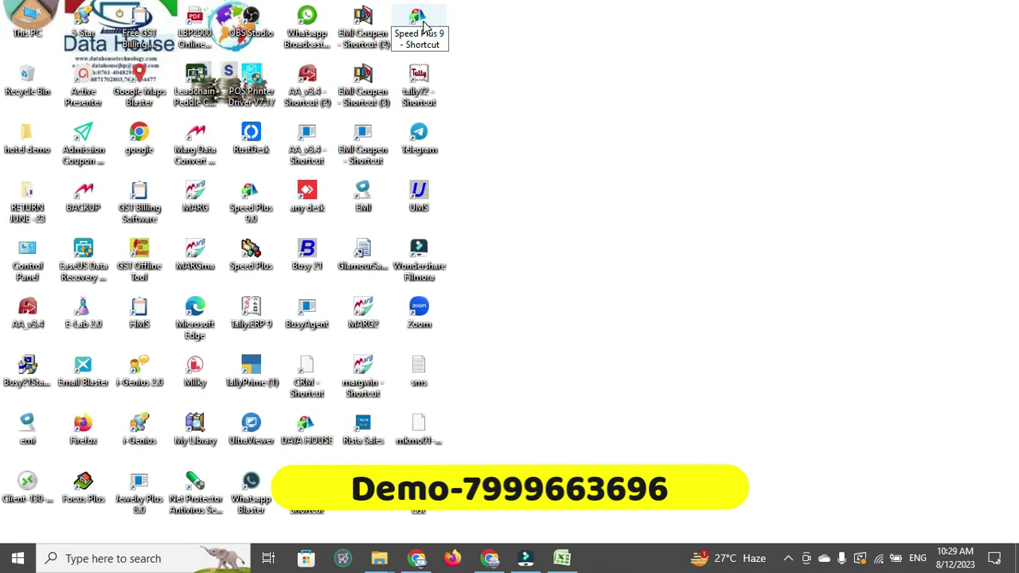
pyautogui.click(424, 27)
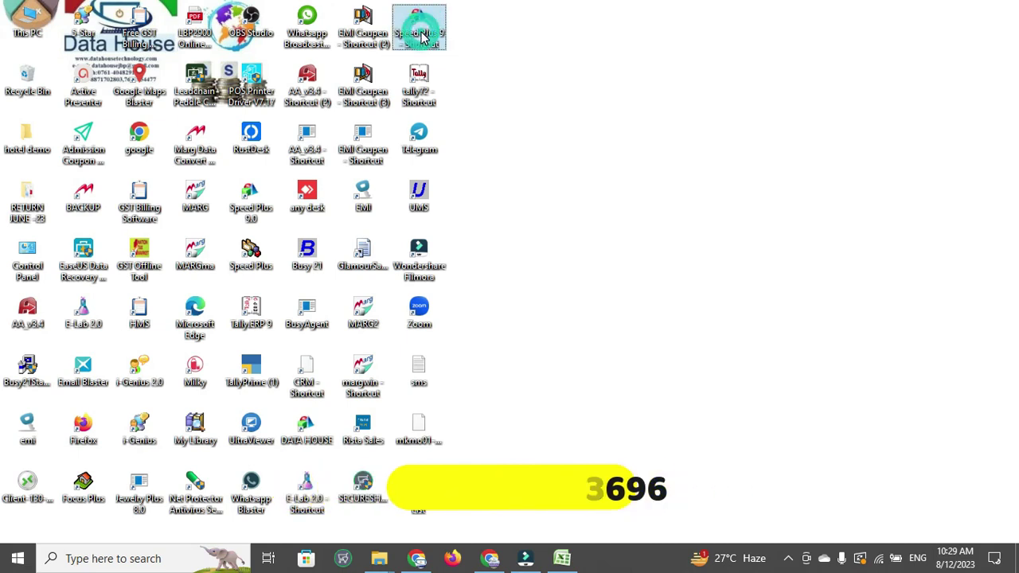
pyautogui.click(422, 33)
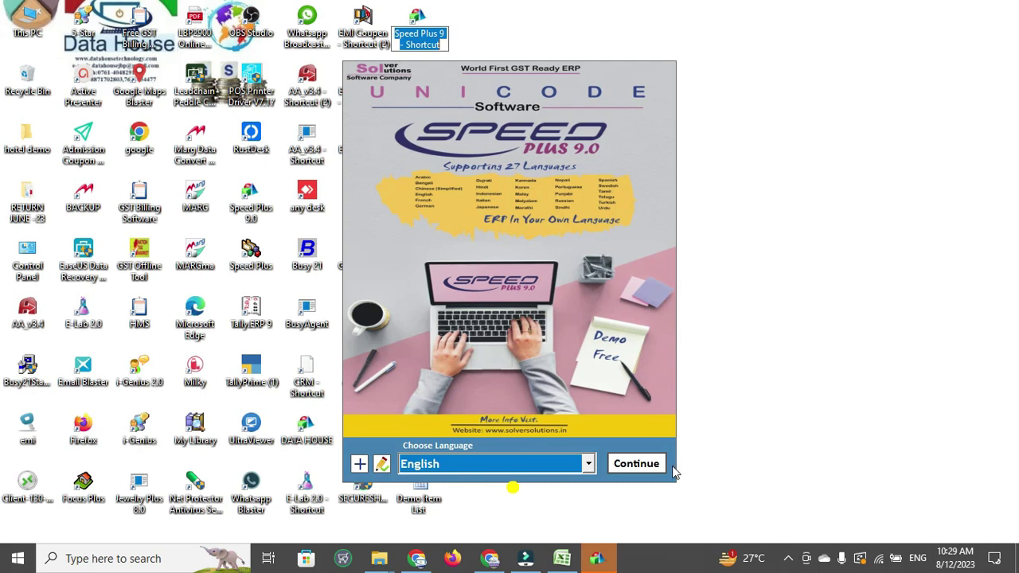
pyautogui.click(656, 465)
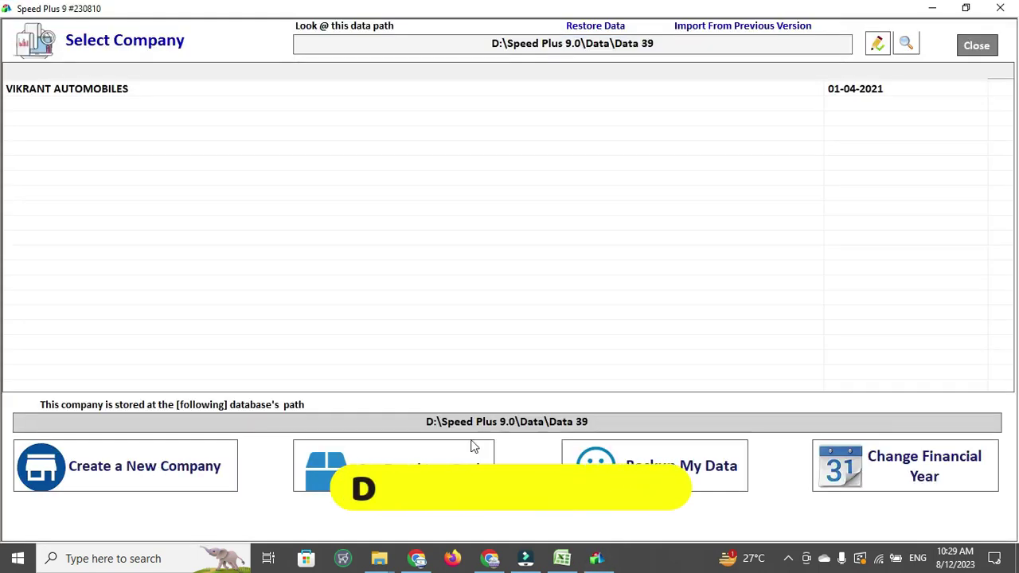
pyautogui.click(163, 468)
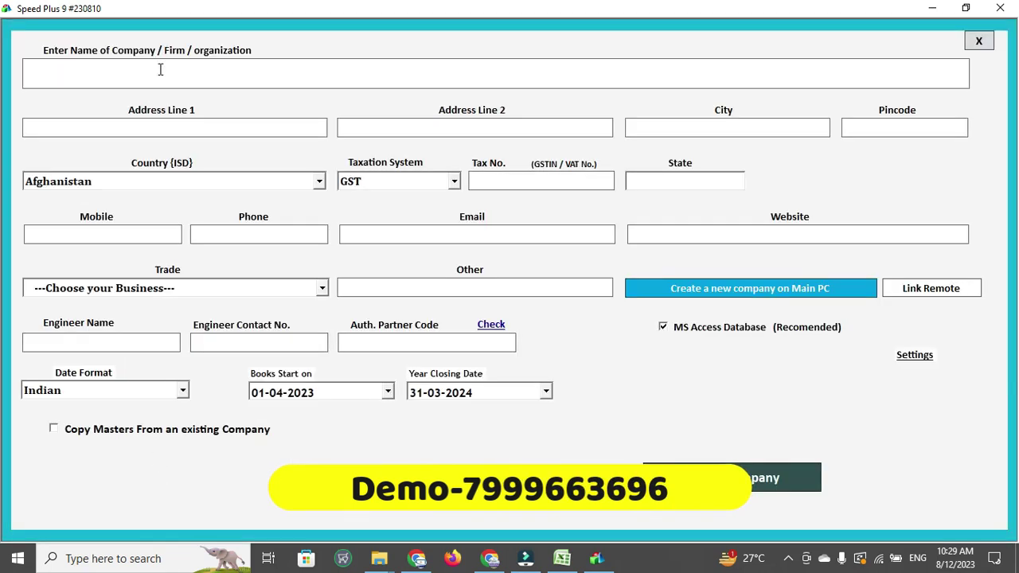
# Name the company MANOHAR HARDWARE and start filling in the first address line
pyautogui.click(176, 77)
pyautogui.write('MA')
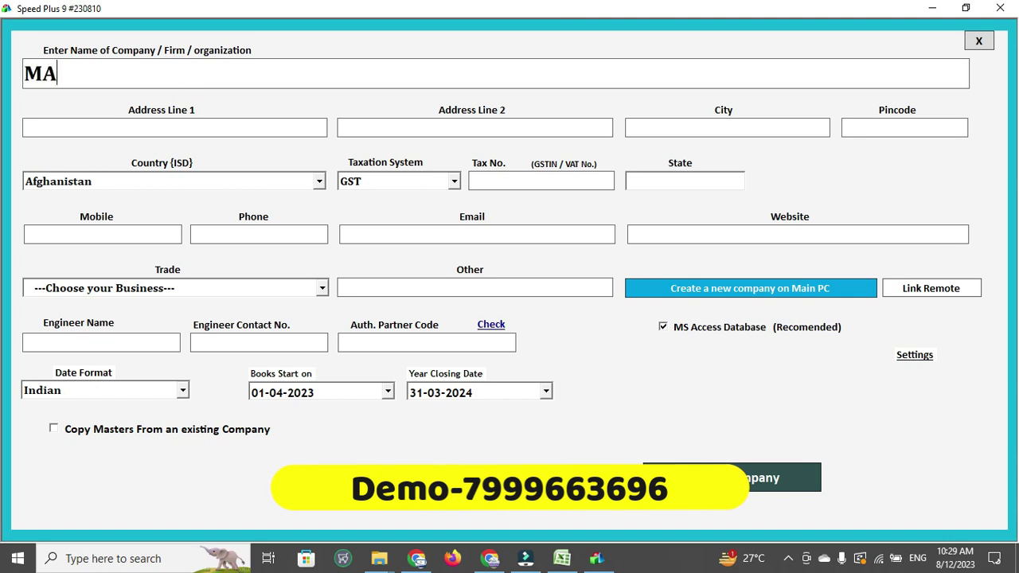
pyautogui.write('NOHAR ')
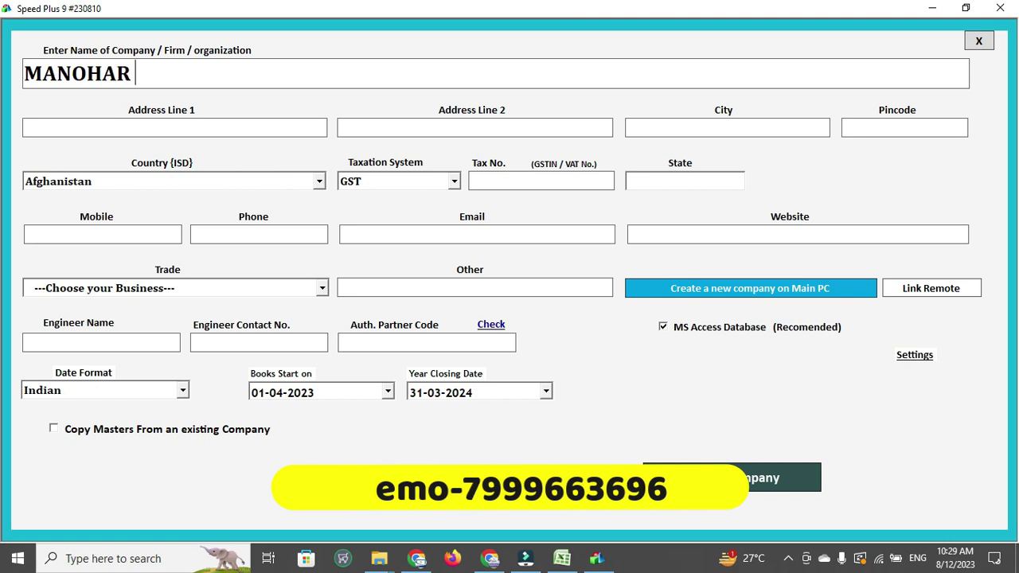
pyautogui.write('HARDWARE')
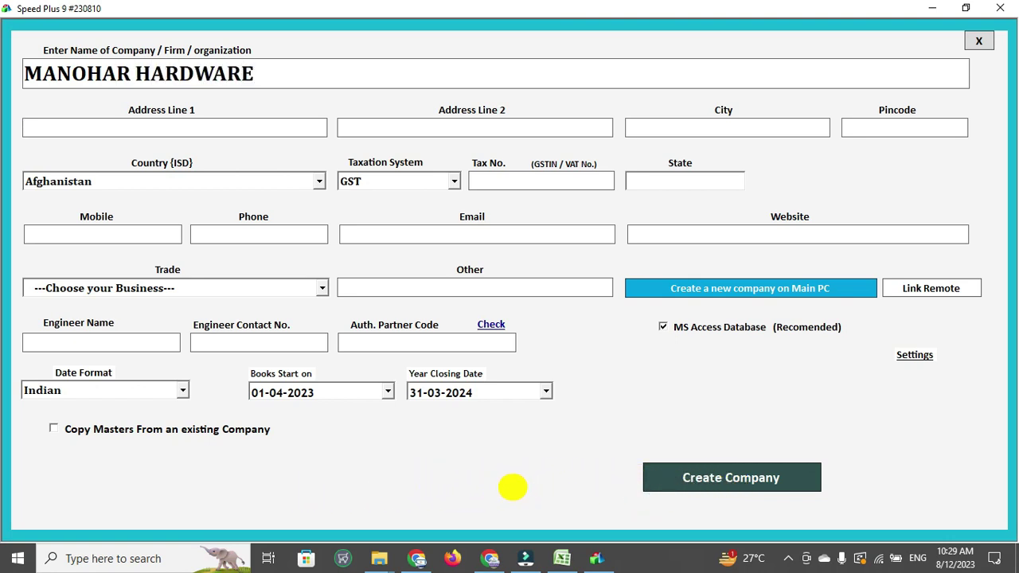
pyautogui.press('Tab')
pyautogui.write('C')
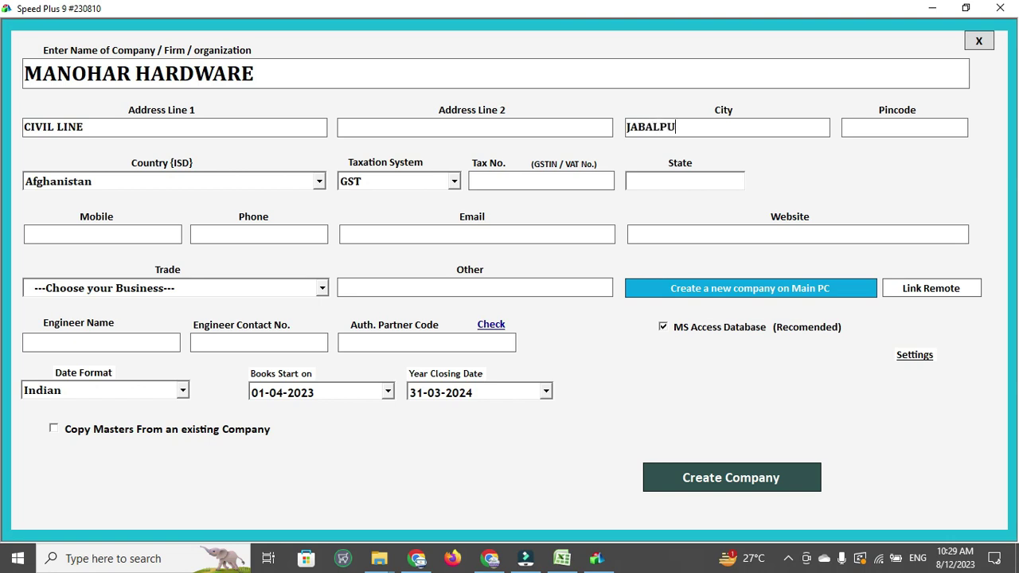
# Finish the city, then enter the pincode, country India and the company's GST number
pyautogui.write('R')
pyautogui.press('Tab')
pyautogui.write('54654')
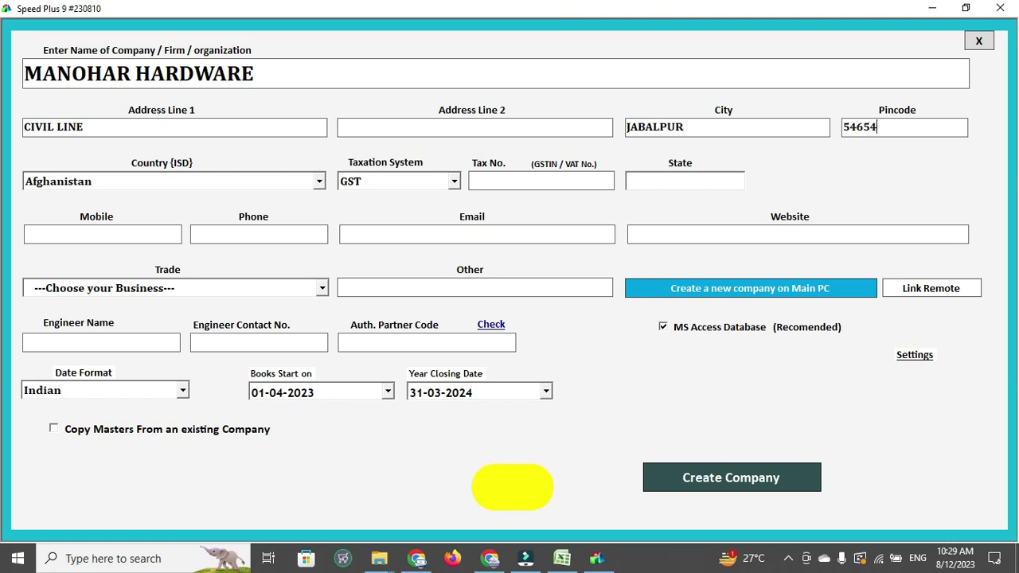
pyautogui.write('6')
pyautogui.press('Tab')
pyautogui.write('in')
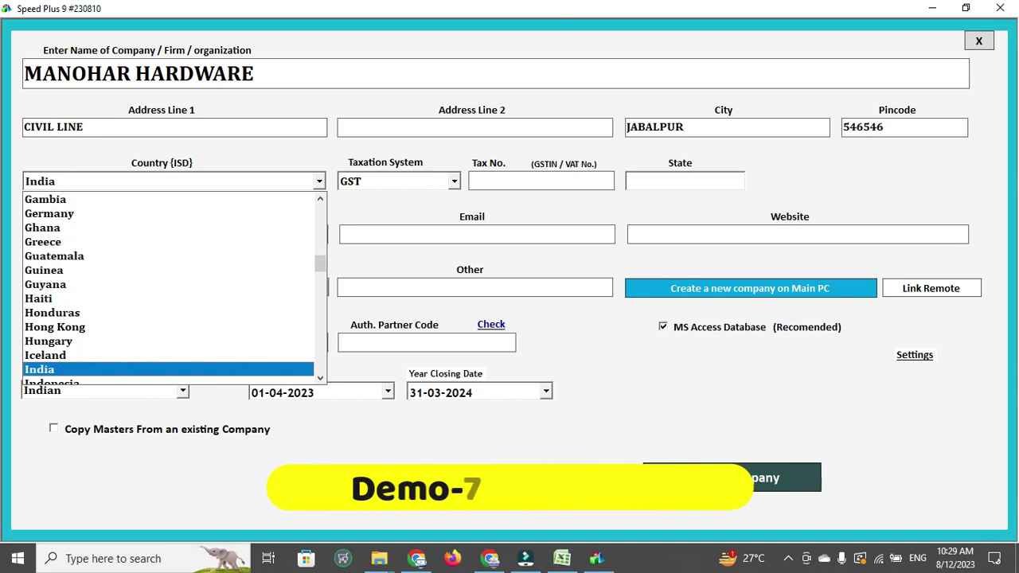
pyautogui.press('Tab')
pyautogui.press('Tab')
pyautogui.write('234TDFGDGFFGDG')
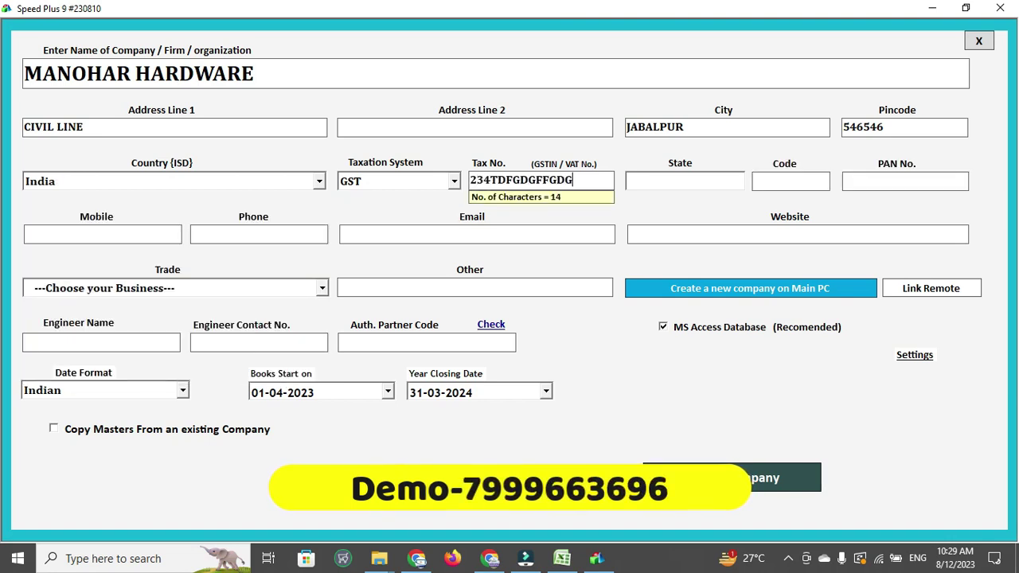
pyautogui.press('Tab')
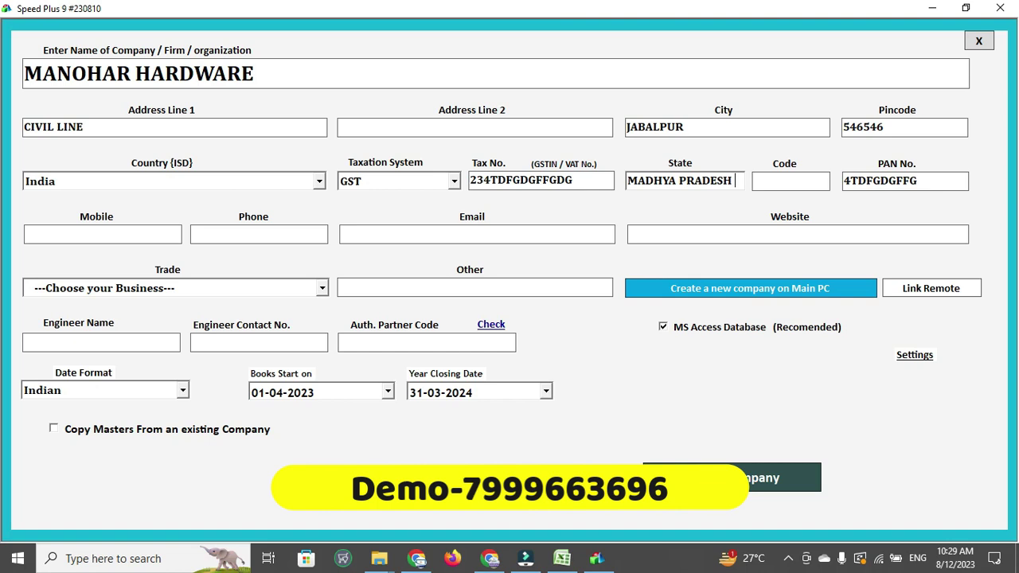
# Set state code 23 for MADHYA PRADESH, then enter the mobile number and e-mail address
pyautogui.write('23')
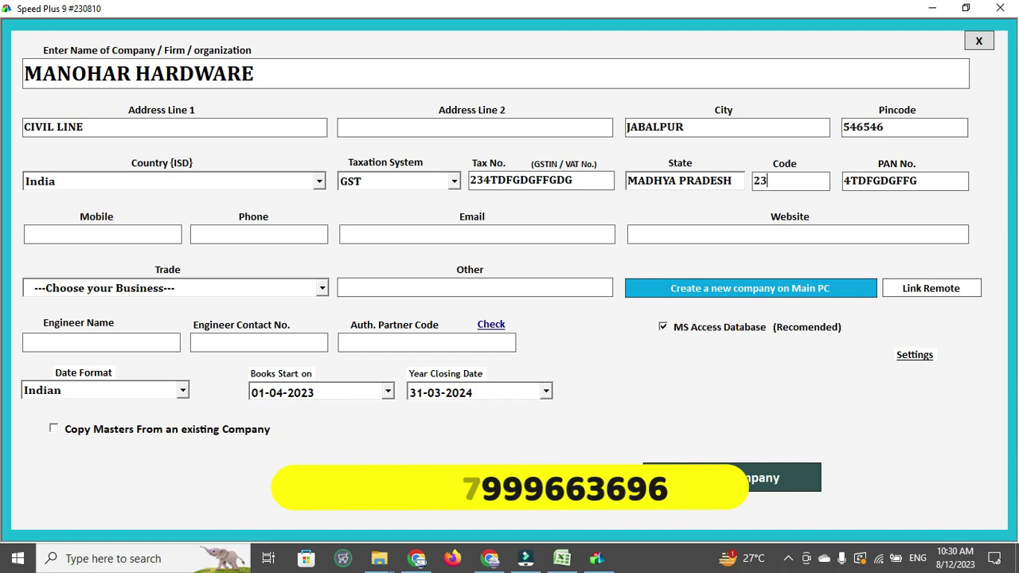
pyautogui.press('Tab')
pyautogui.press('Tab')
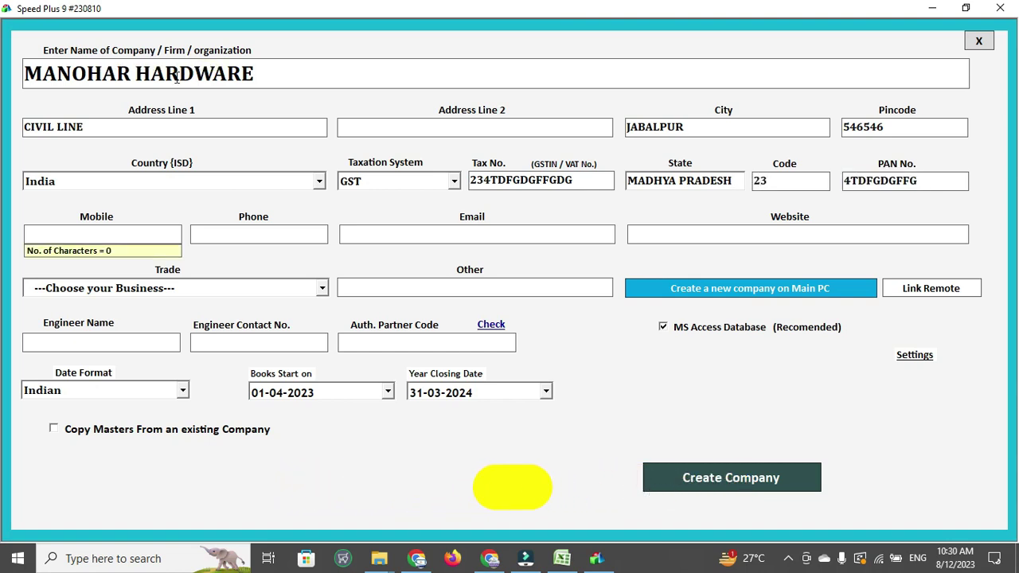
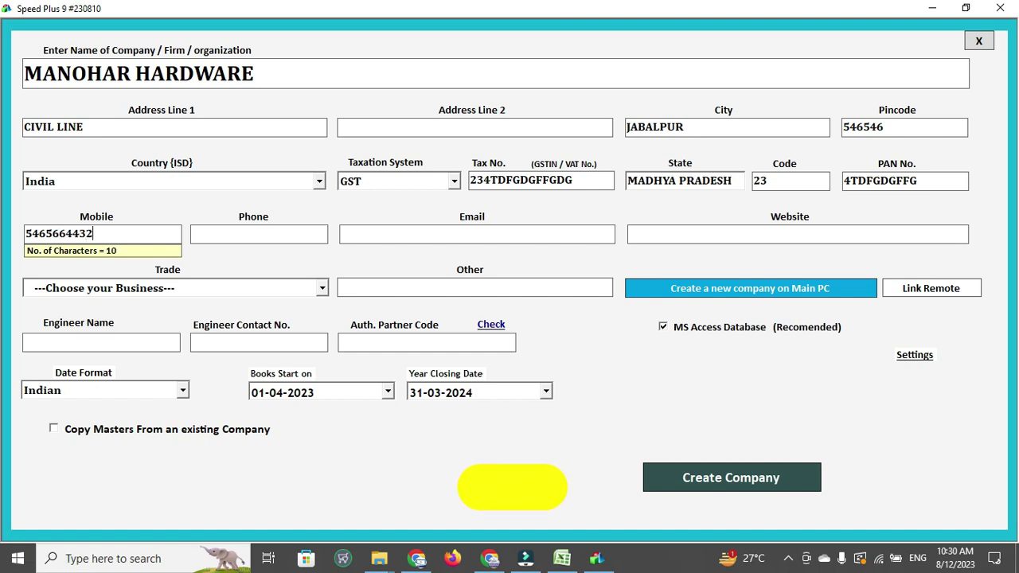
pyautogui.press('Tab')
pyautogui.press('Tab')
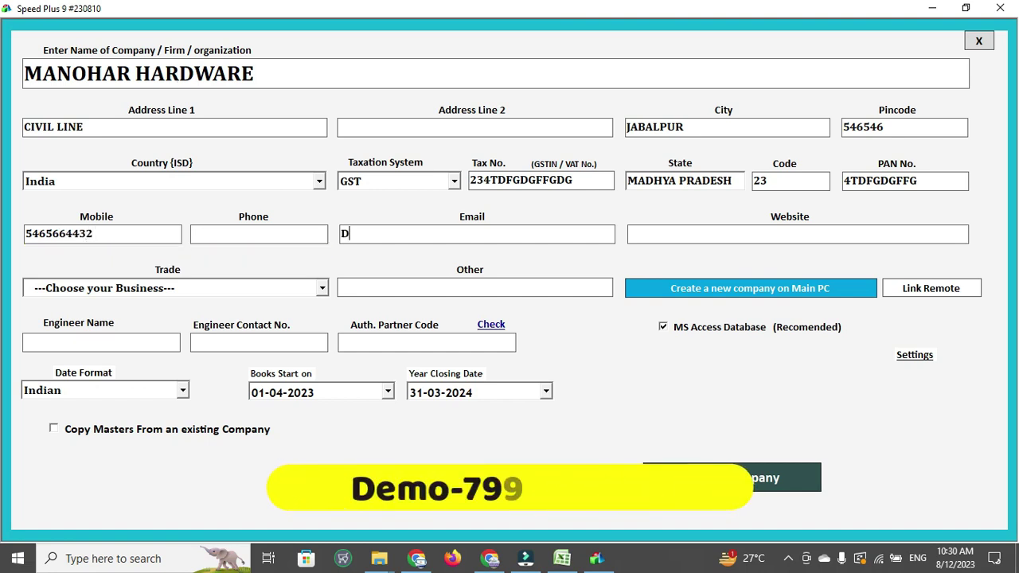
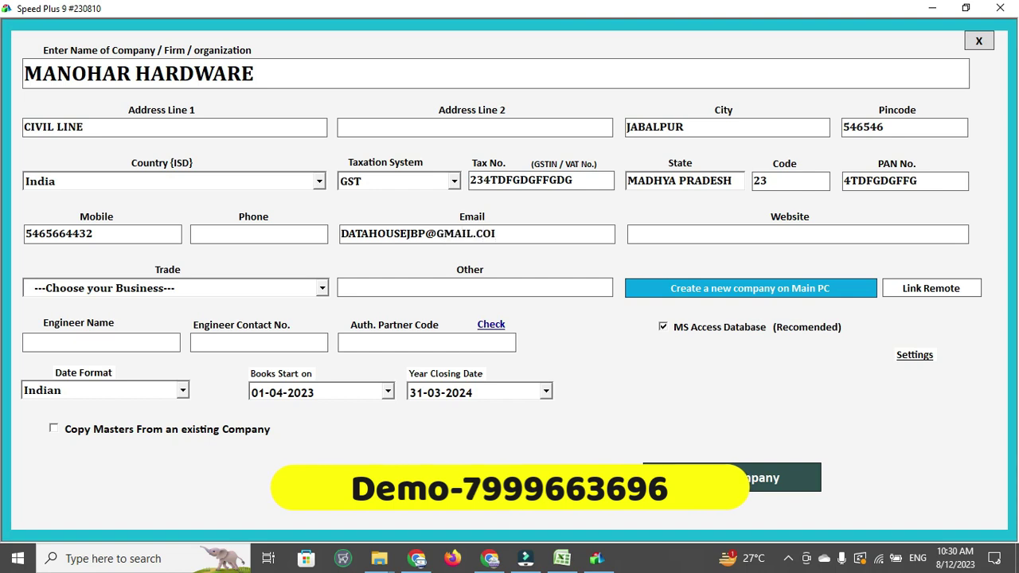
pyautogui.press('Return')
# Leave Trade and Engineer Name blank and create the company with books from 01-04-2023
pyautogui.press('Return')
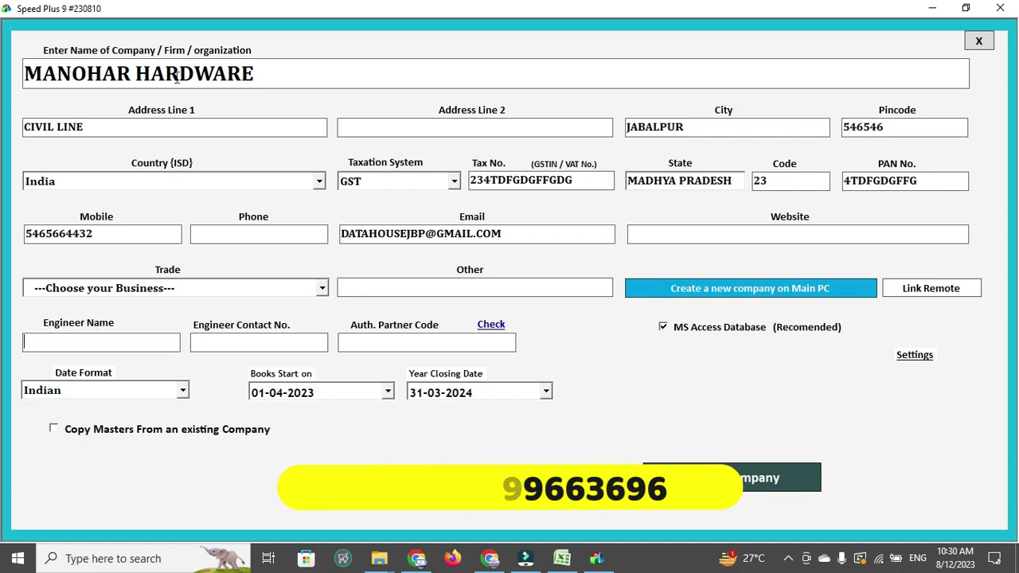
pyautogui.press('Return')
pyautogui.press('Return')
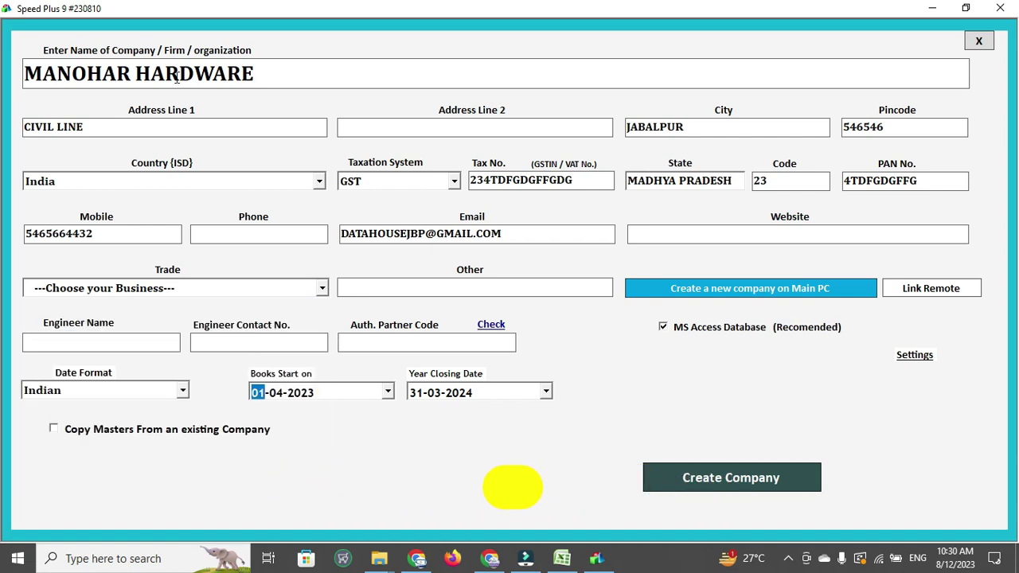
pyautogui.press('Right')
pyautogui.press('Right')
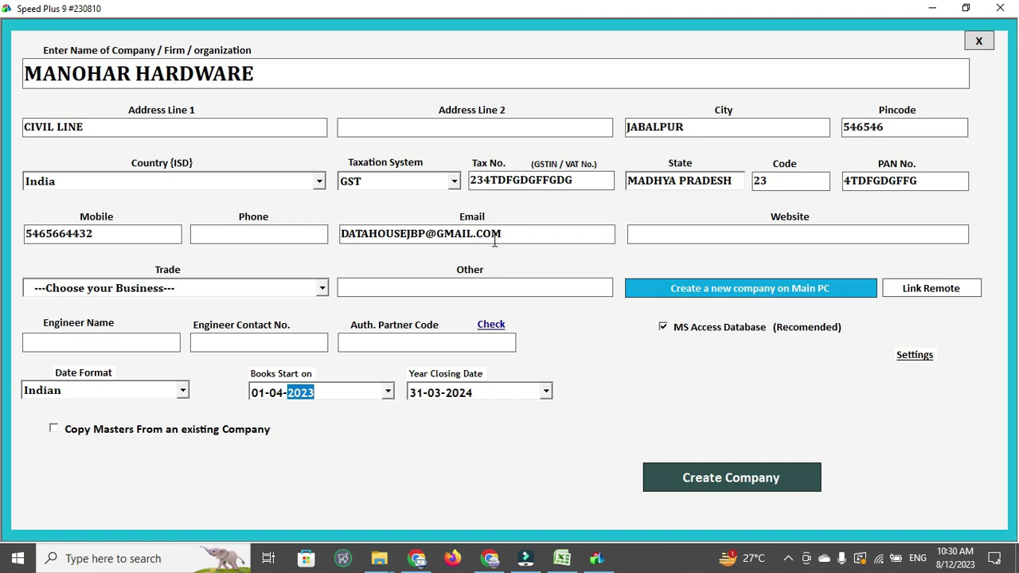
pyautogui.click(720, 478)
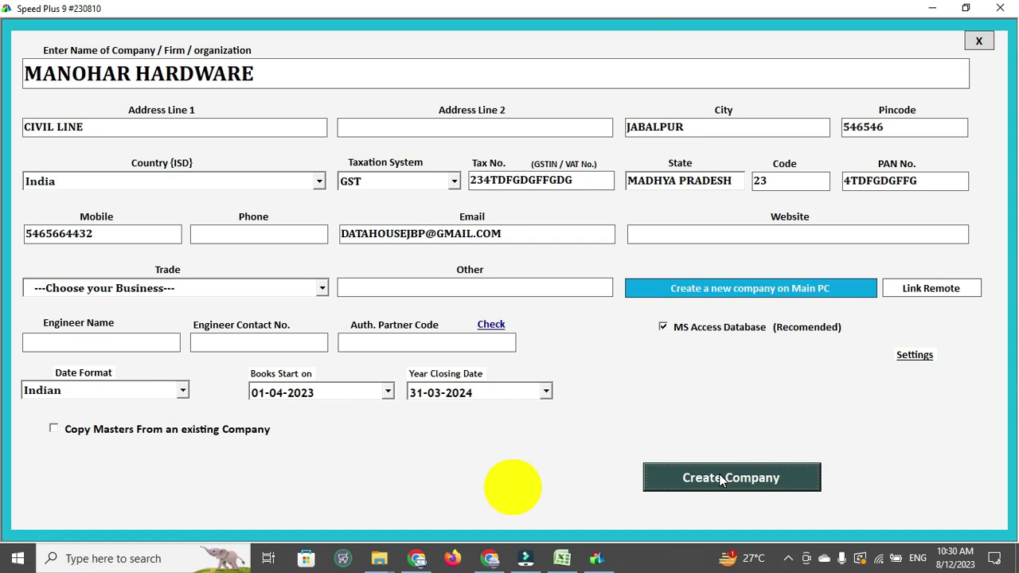
pyautogui.click(721, 485)
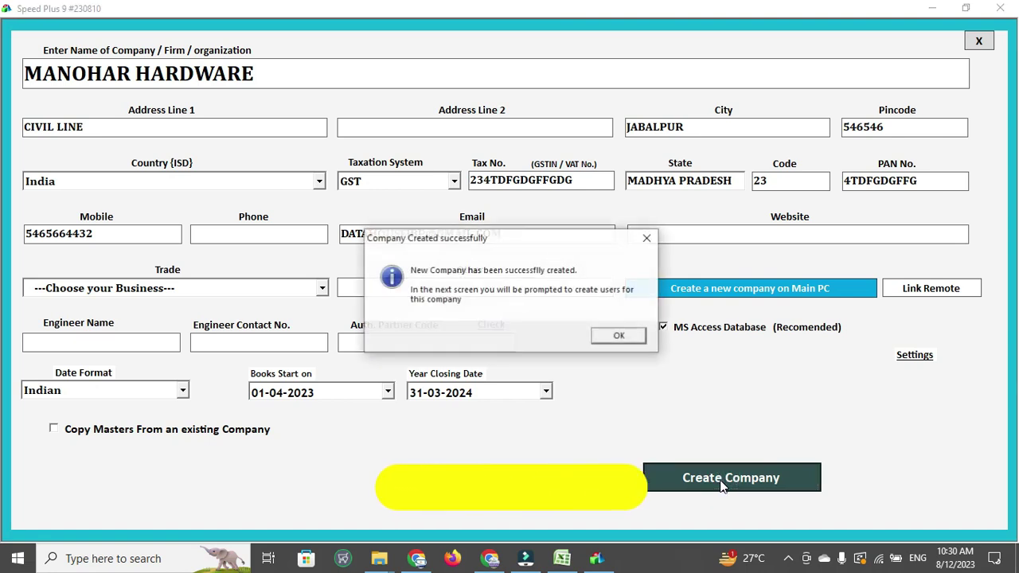
# Add a new user with a contact number and Full Rights, and save it
pyautogui.press('Return')
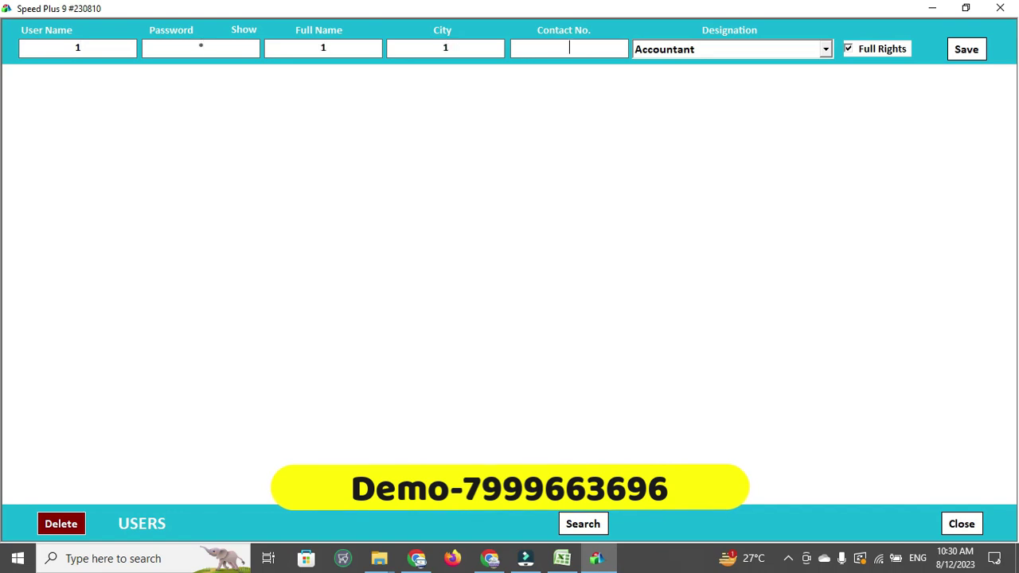
pyautogui.write('1')
pyautogui.press('Return')
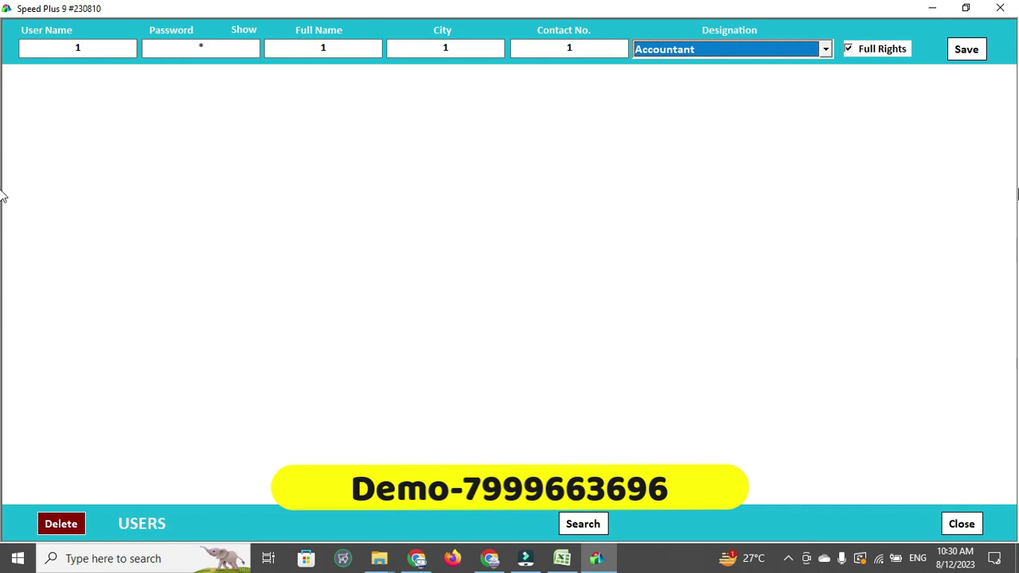
pyautogui.click(881, 49)
pyautogui.click(880, 49)
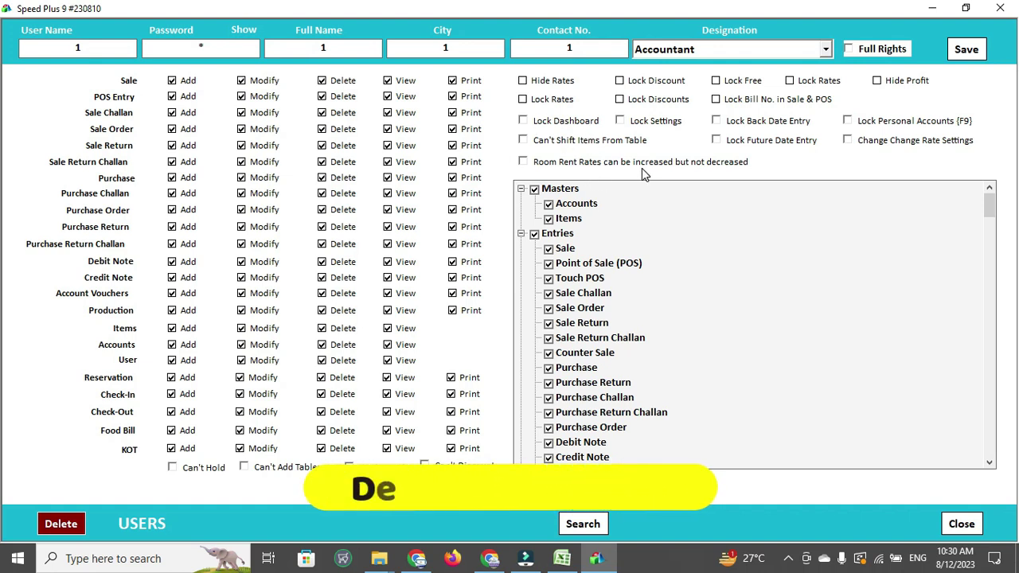
pyautogui.click(865, 52)
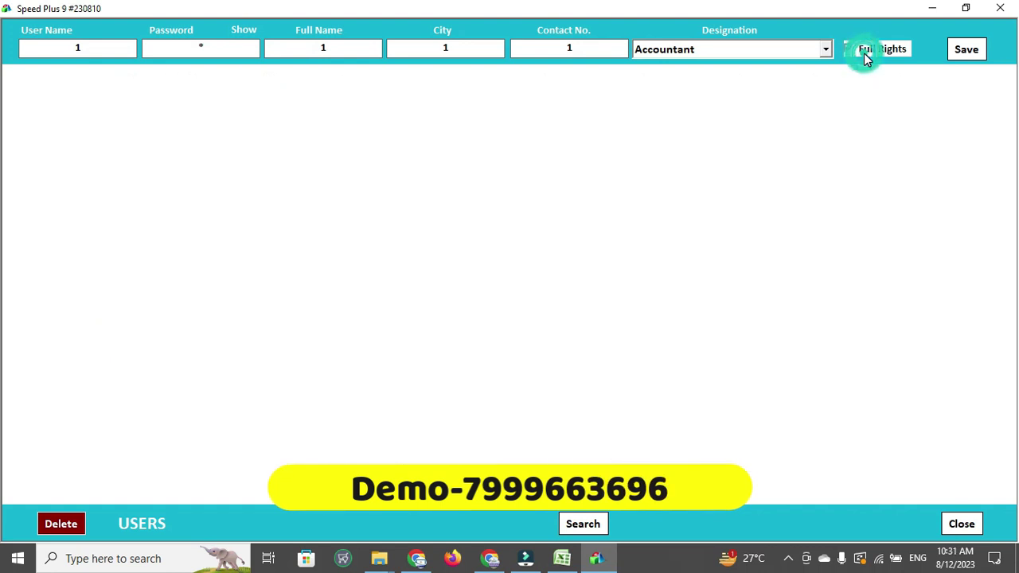
pyautogui.click(959, 57)
pyautogui.press('Return')
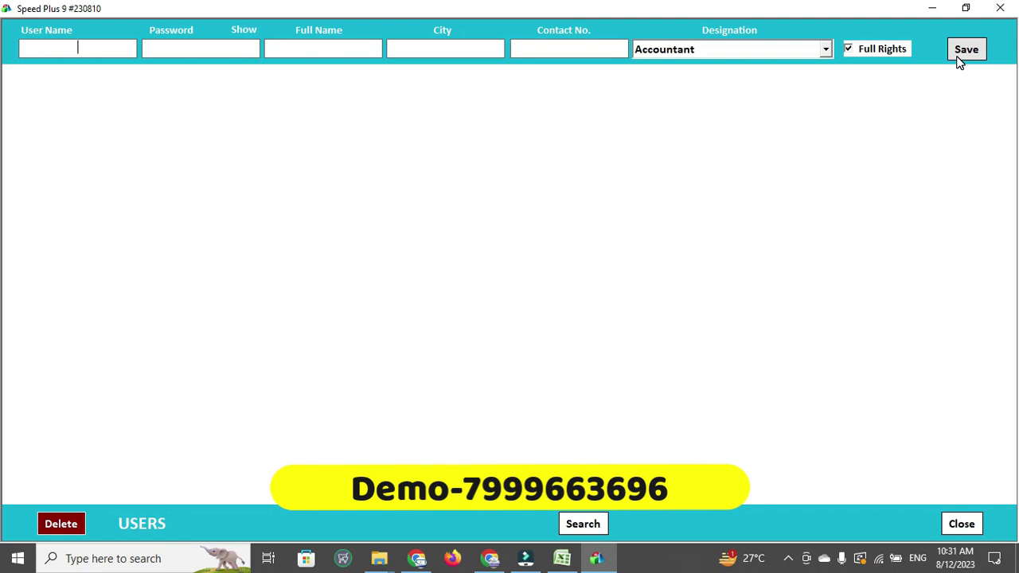
# Log in to MANOHAR HARDWARE with the new user's name and password
pyautogui.write('1')
pyautogui.press('Tab')
pyautogui.write('1')
pyautogui.press('Tab')
pyautogui.press('Return')
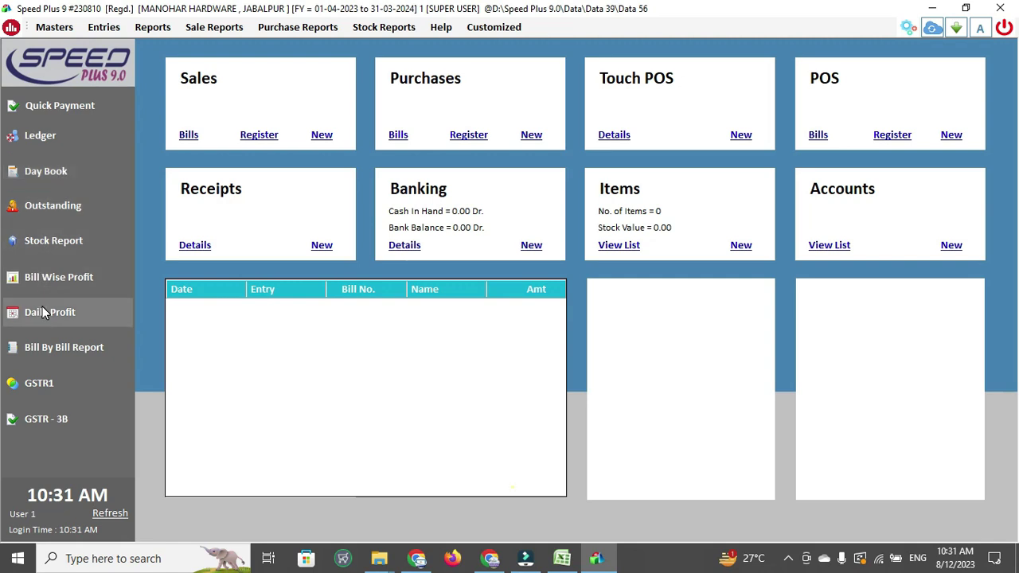
pyautogui.click(51, 29)
pyautogui.click(97, 29)
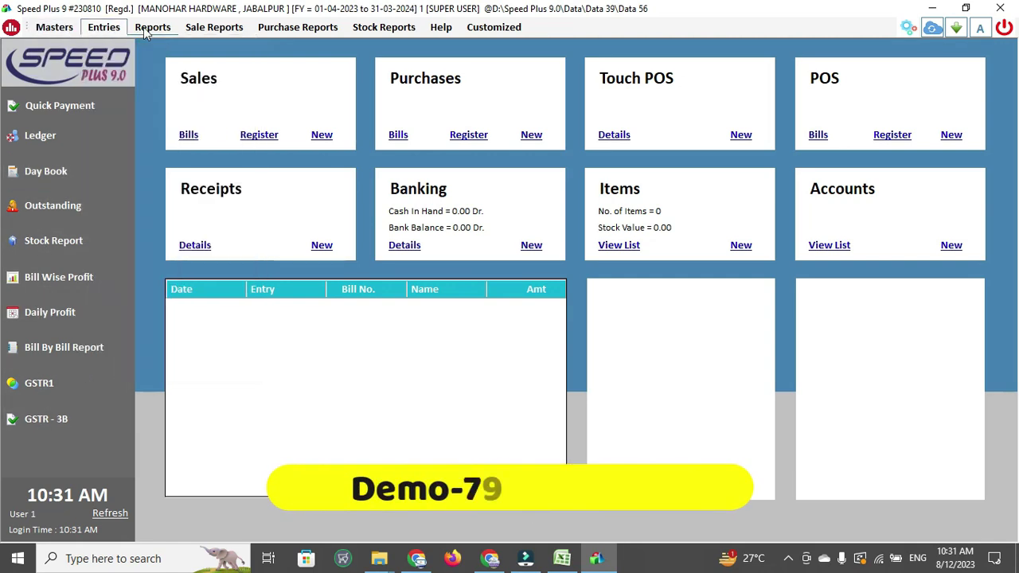
pyautogui.click(153, 27)
pyautogui.moveTo(215, 27)
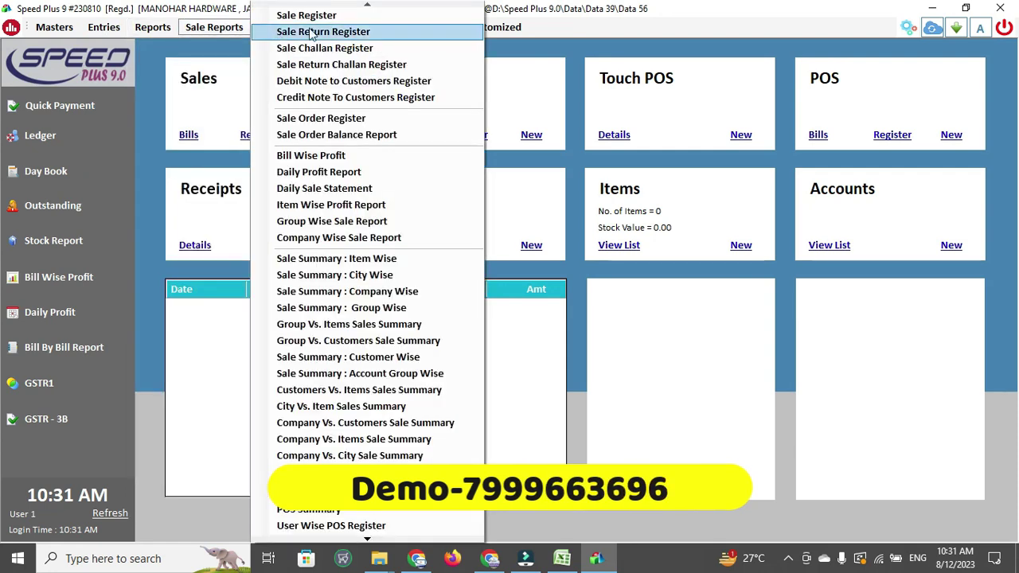
pyautogui.click(596, 36)
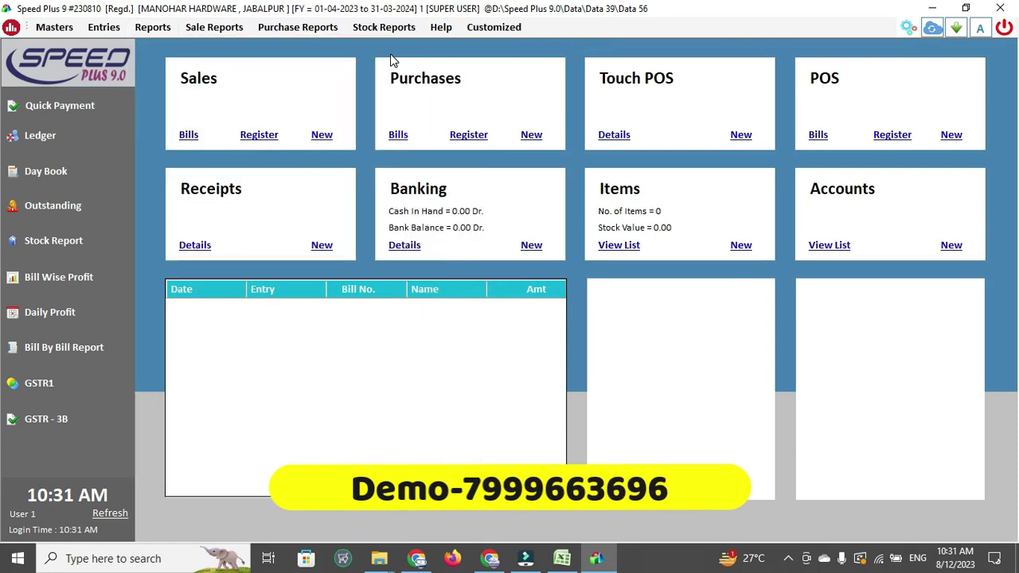
pyautogui.click(299, 31)
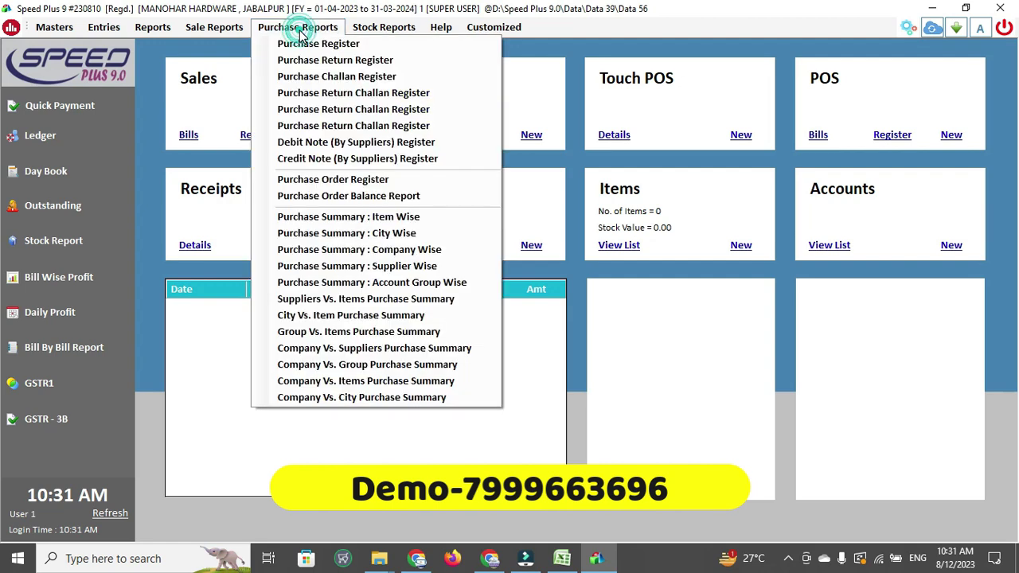
pyautogui.moveTo(389, 32)
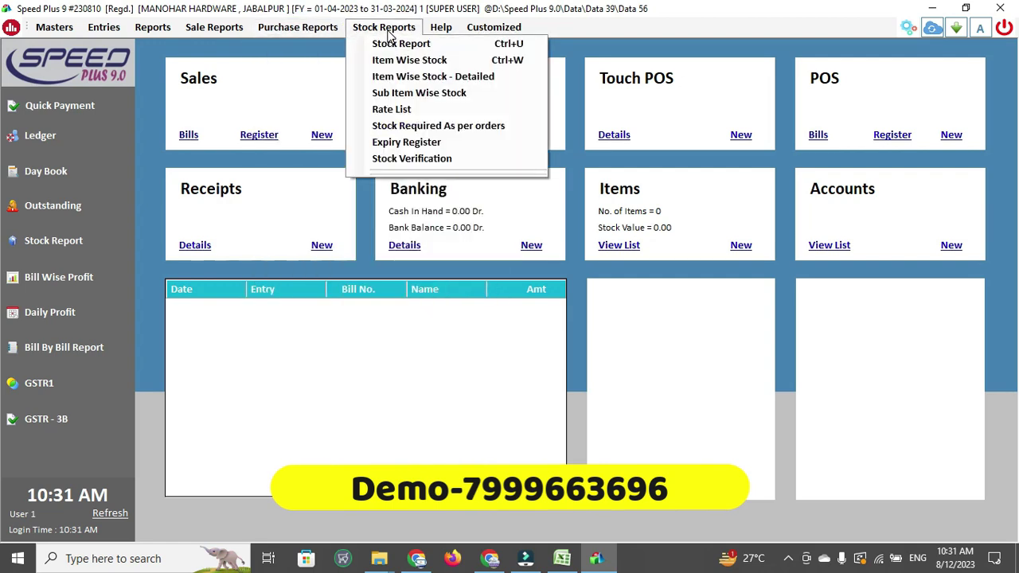
pyautogui.moveTo(503, 30)
pyautogui.moveTo(441, 28)
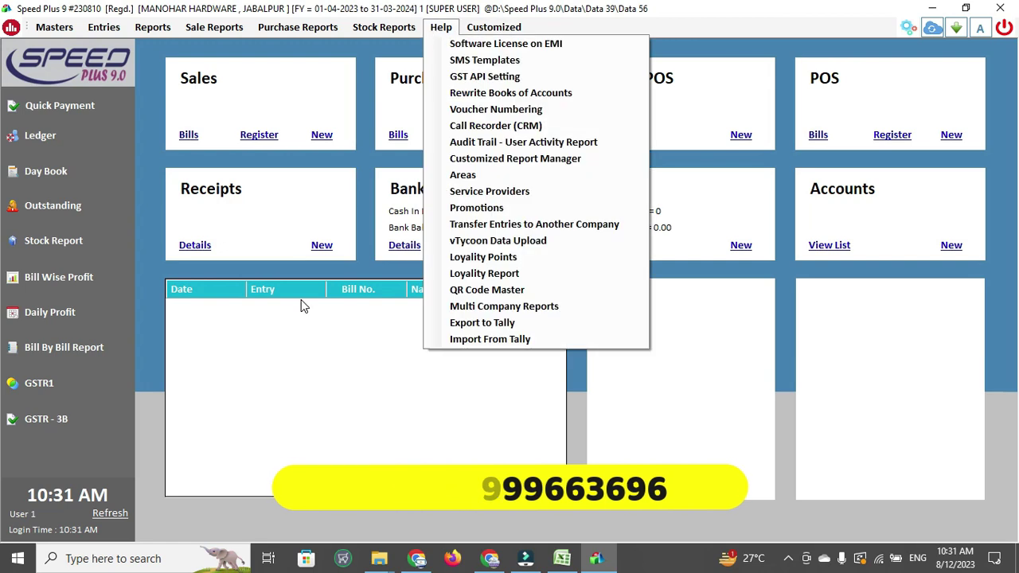
# Start a new item, then copy A CON.TRIANGULAR KNOB 3/4" from Excel cell B123
pyautogui.click(346, 368)
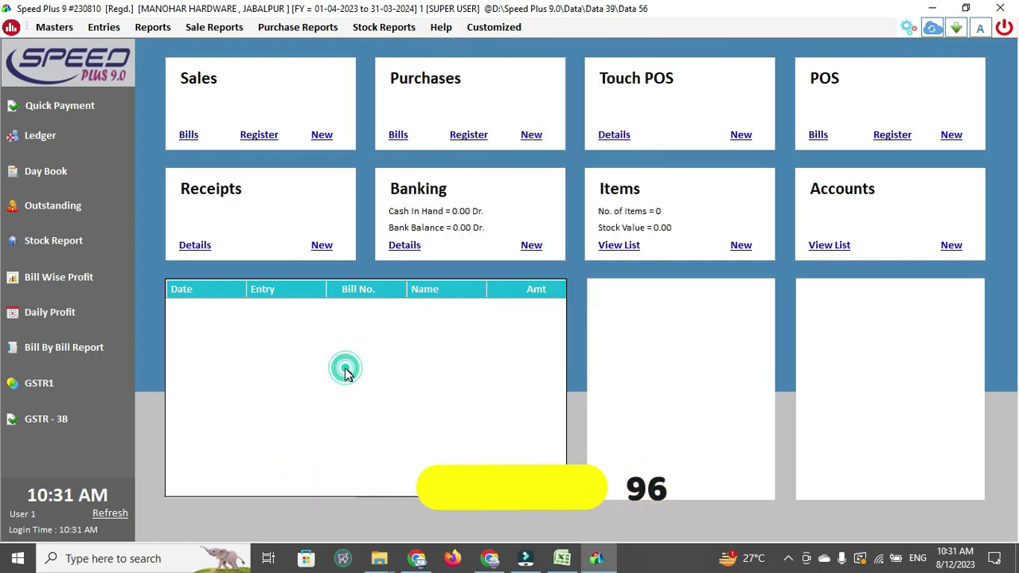
pyautogui.click(740, 246)
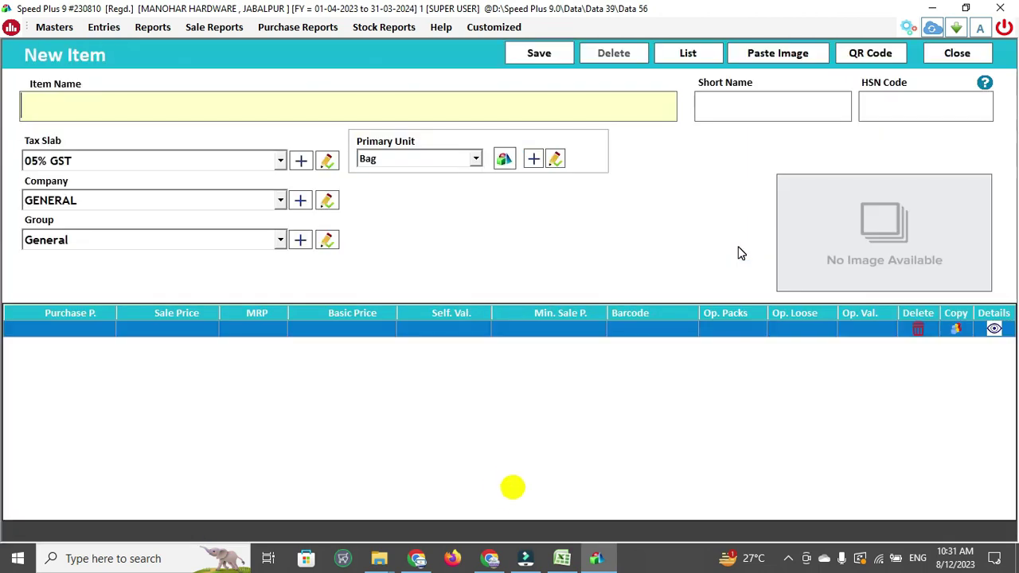
pyautogui.click(561, 557)
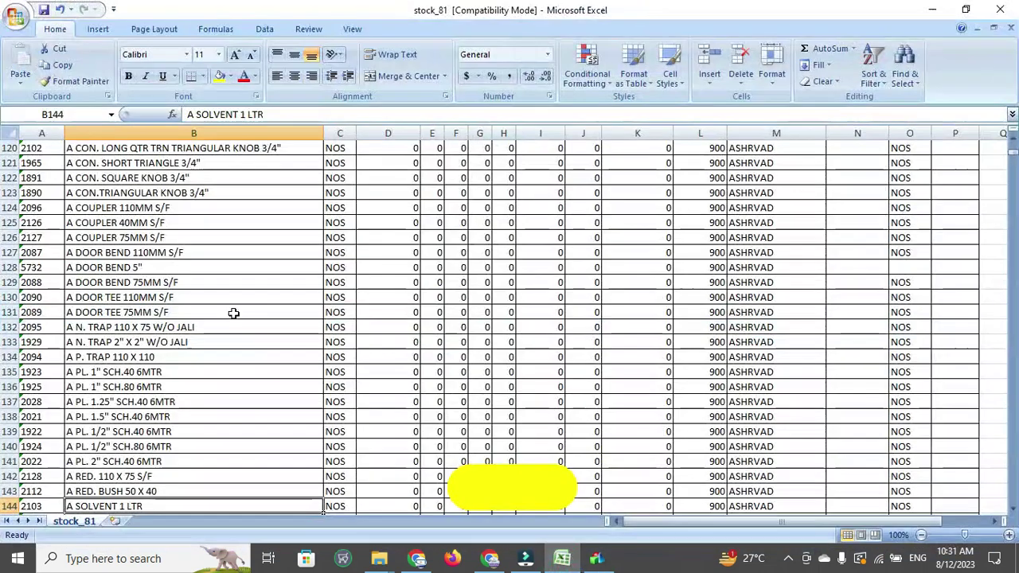
pyautogui.click(114, 192)
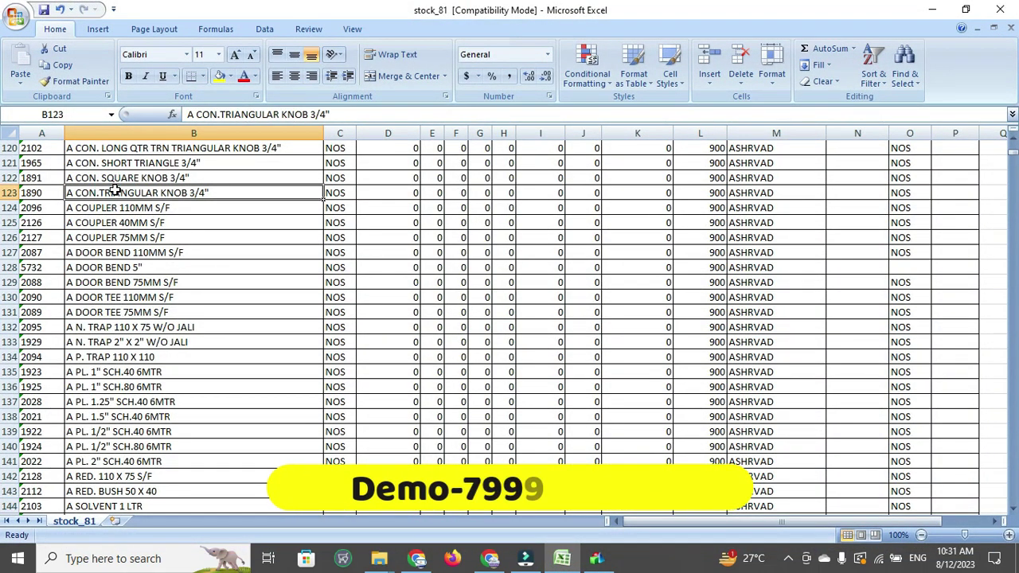
pyautogui.hotkey('ctrl', 'c')
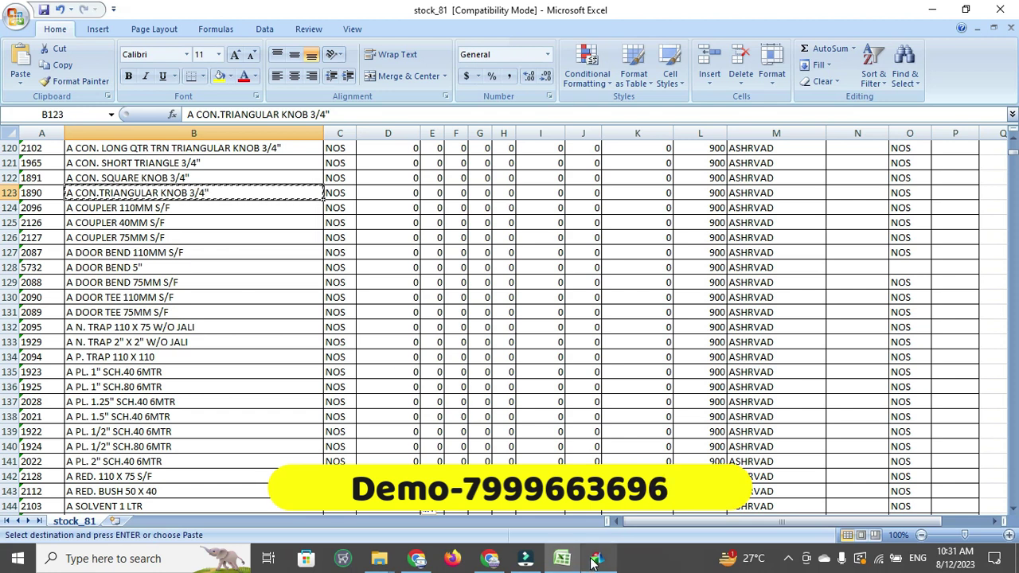
pyautogui.click(596, 558)
# Paste the copied item name, and set HSN 35435 and the 18% GST slab
pyautogui.hotkey('ctrl', 'v')
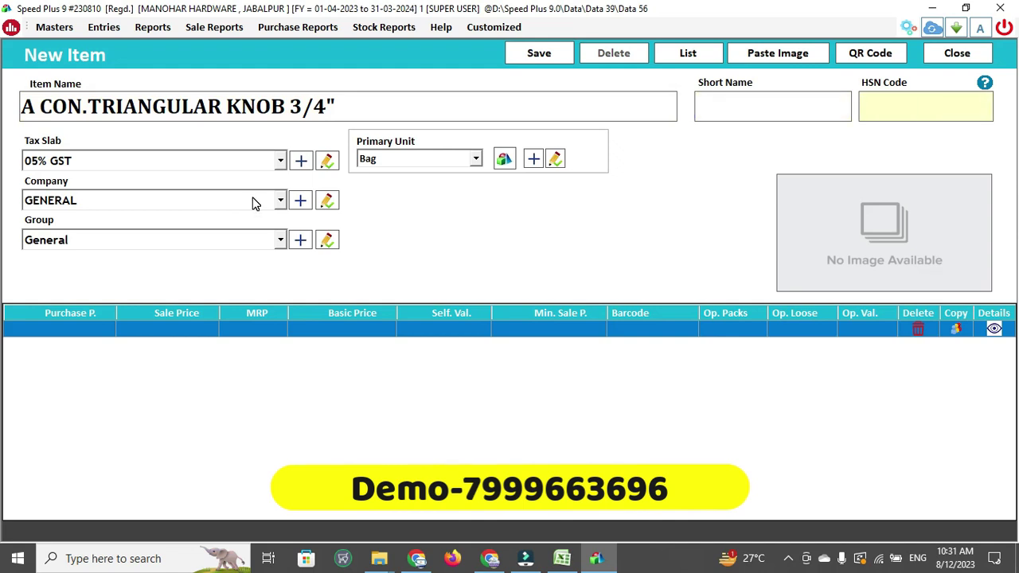
pyautogui.write('35435')
pyautogui.press('Return')
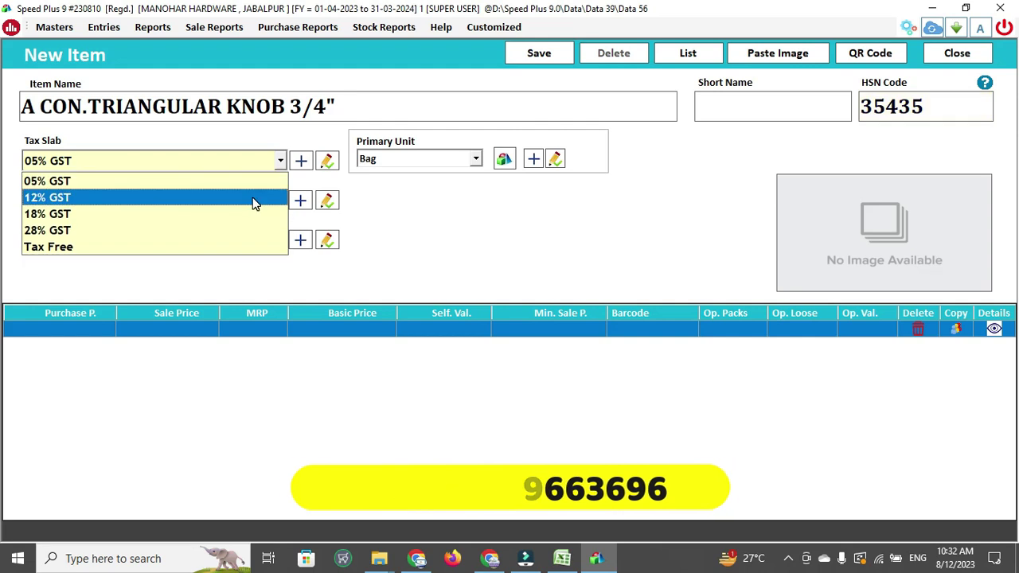
pyautogui.press('Down')
pyautogui.press('Return')
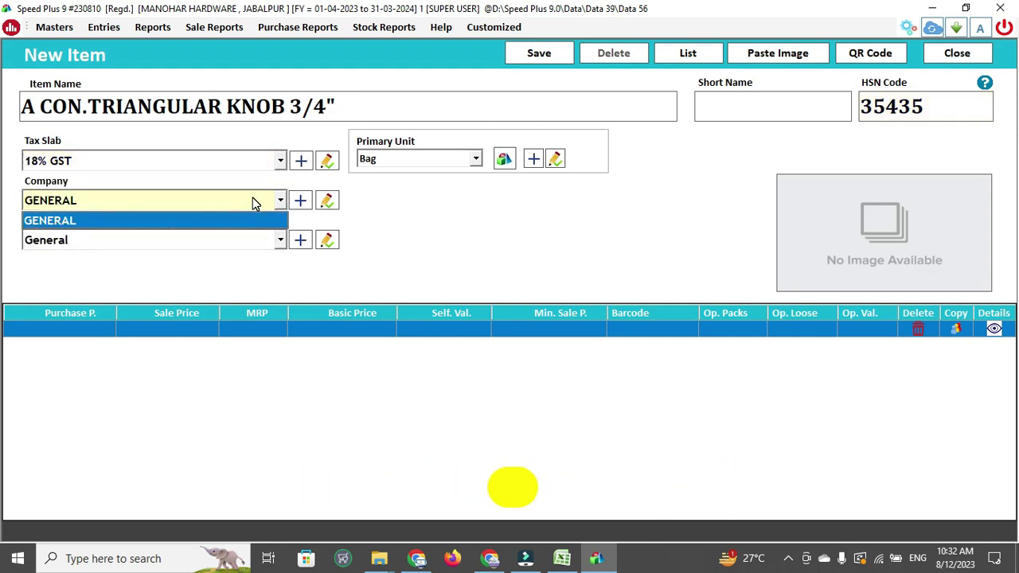
# Create and assign the new company ASHIRWAD and new group ELBOW for the item
pyautogui.press('F2')
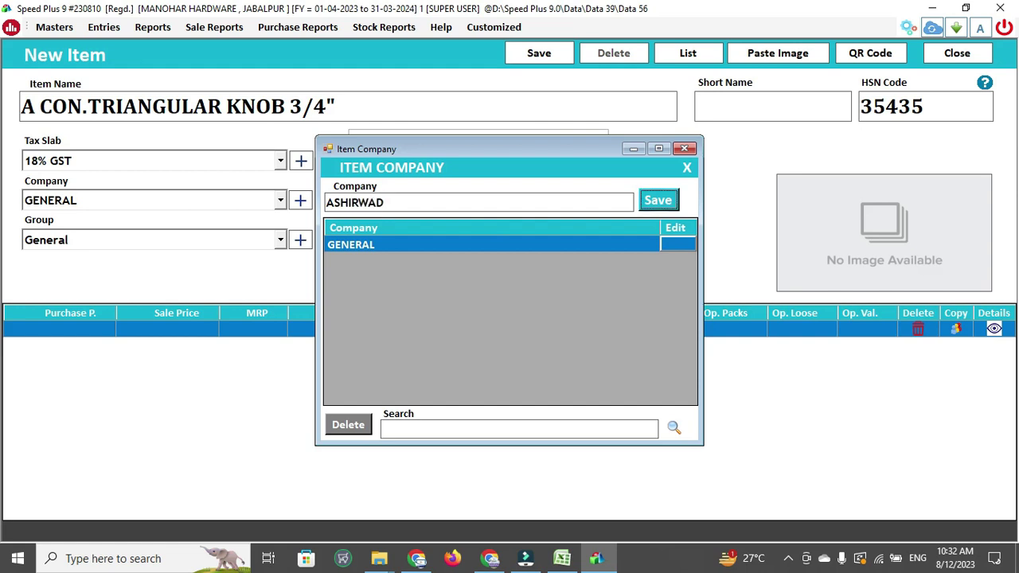
pyautogui.press('Return')
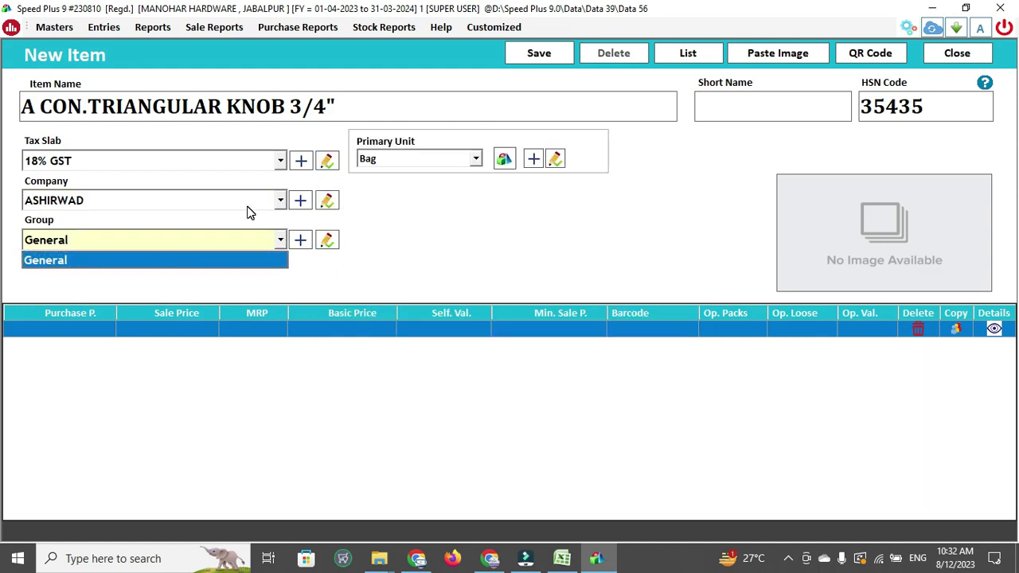
pyautogui.press('F2')
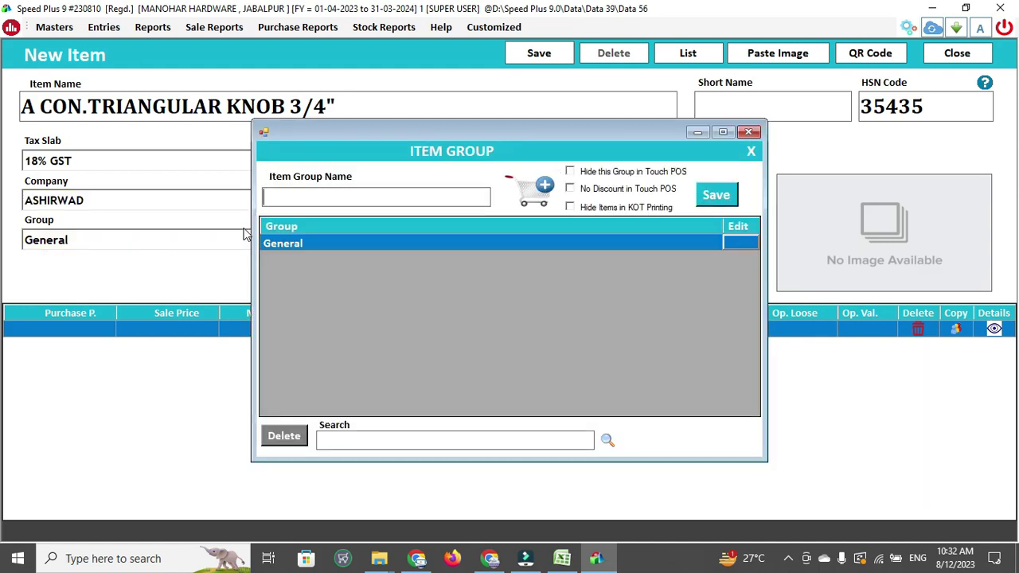
pyautogui.write('E')
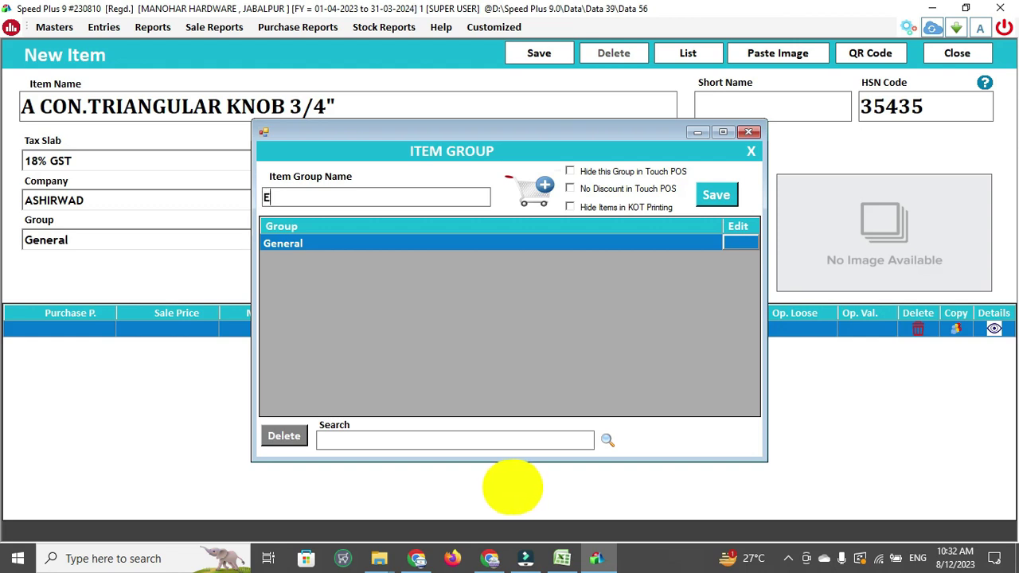
pyautogui.write('LBOW')
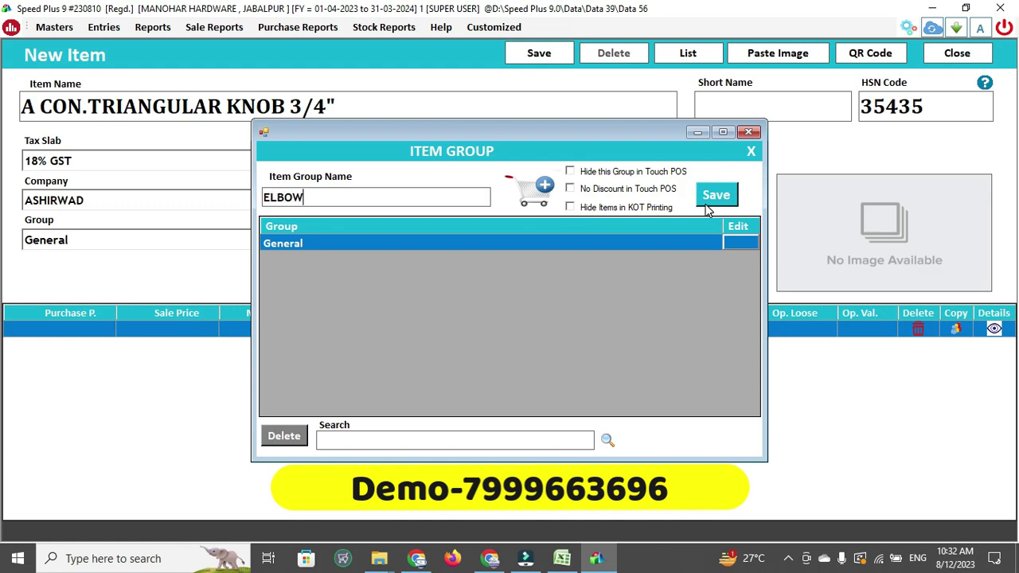
pyautogui.click(707, 209)
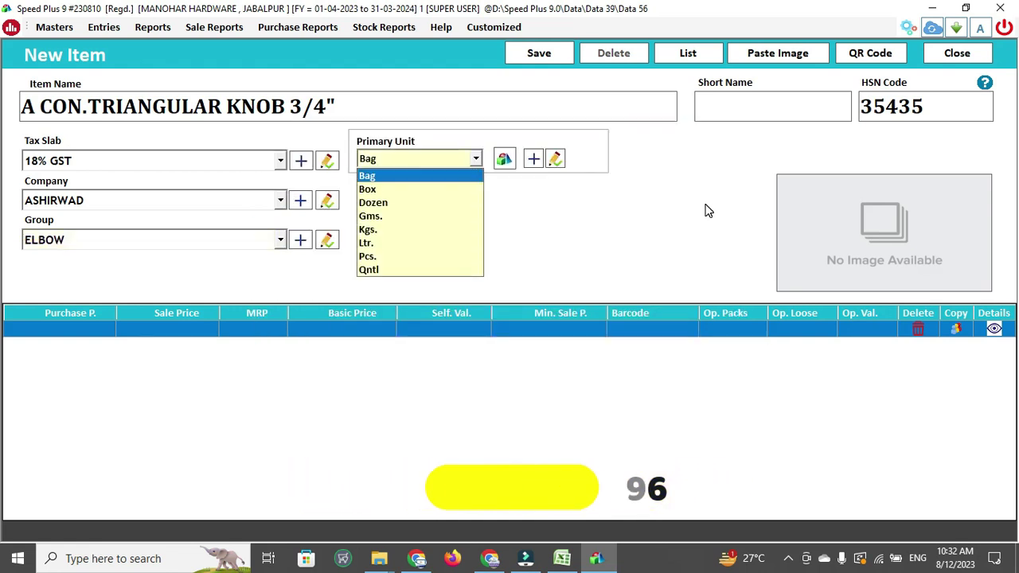
# Set the primary unit to Pcs. and save the new item
pyautogui.press('p')
pyautogui.press('Return')
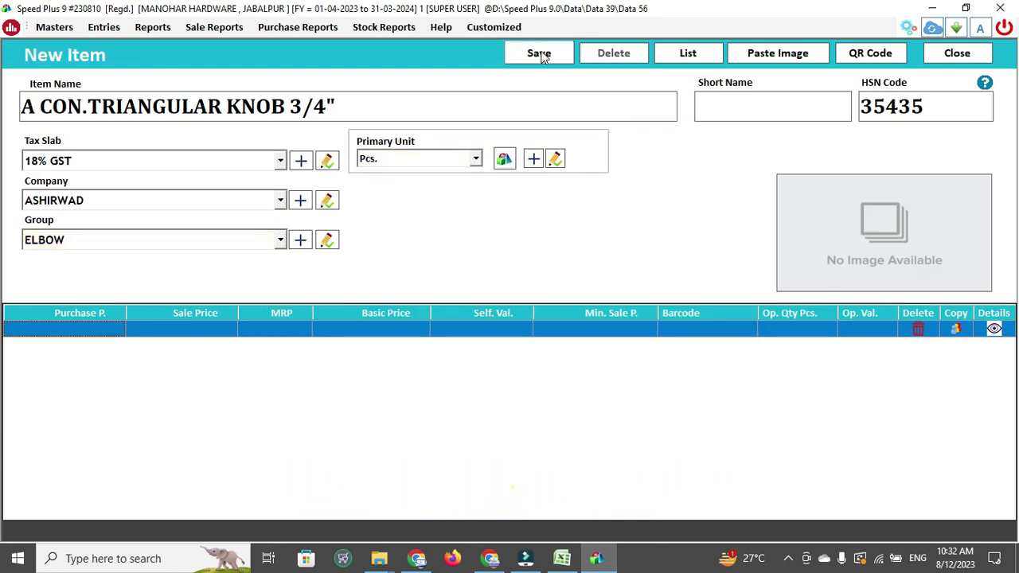
pyautogui.click(540, 55)
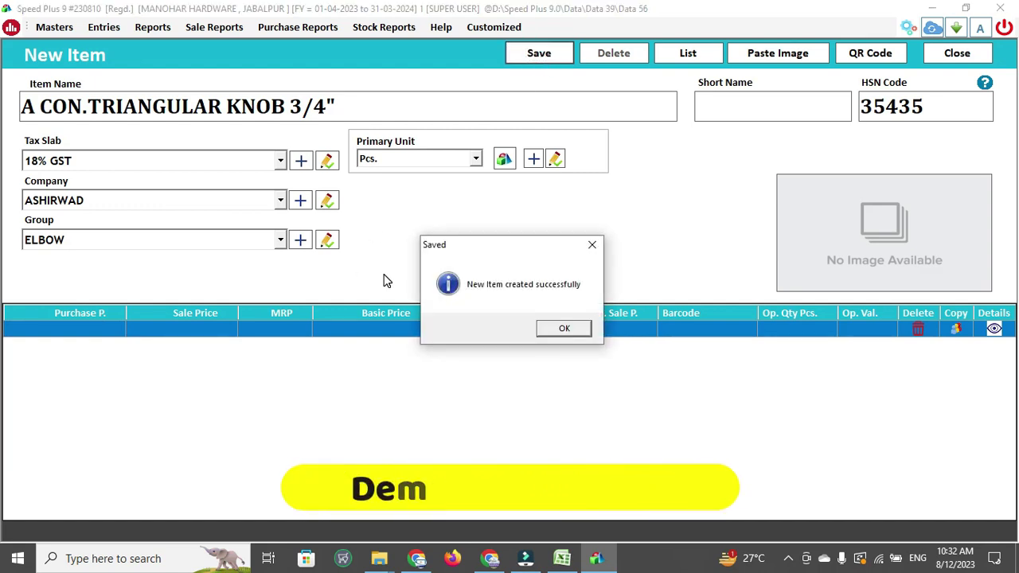
pyautogui.press('Return')
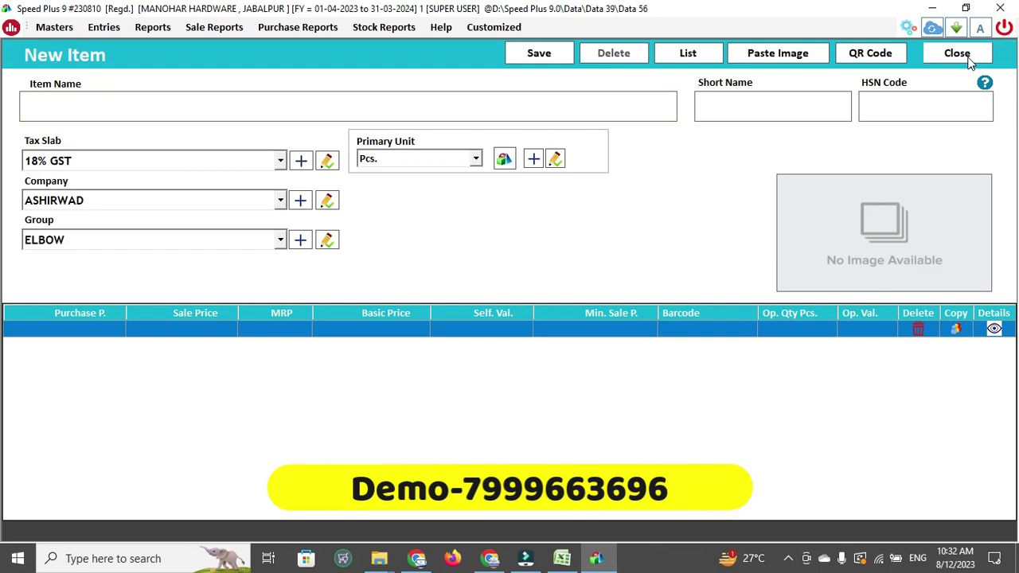
pyautogui.click(966, 60)
# Reopen the triangular knob item and enter MRP 80, sale price 70 and 20 opening packs
pyautogui.click(619, 247)
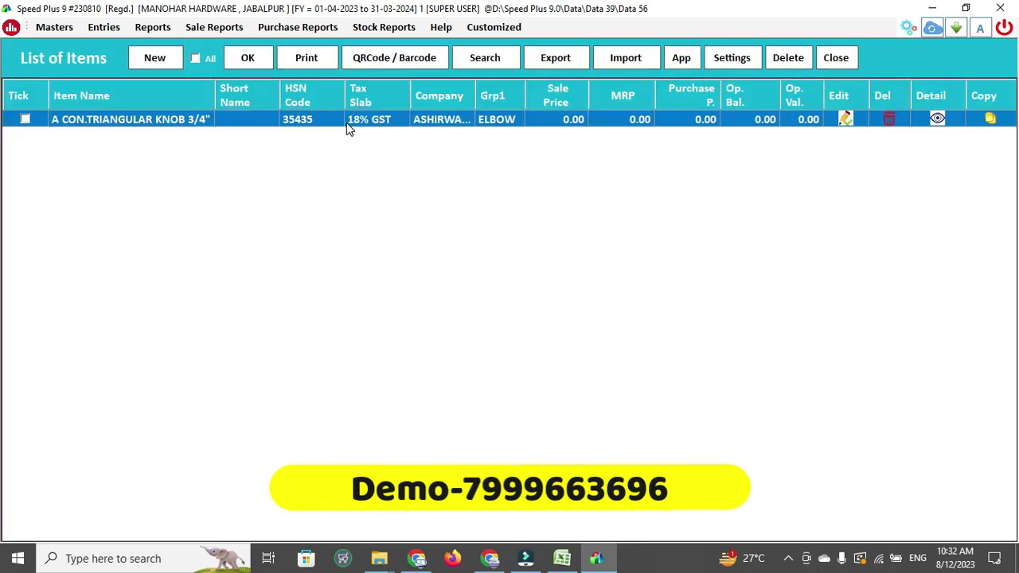
pyautogui.doubleClick(346, 124)
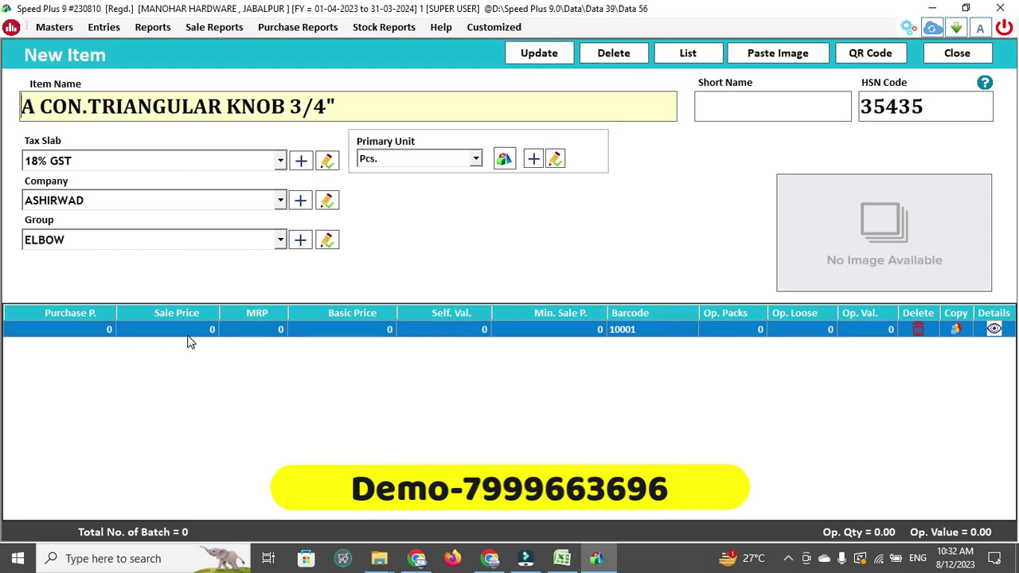
pyautogui.click(263, 330)
pyautogui.write('80')
pyautogui.press('Return')
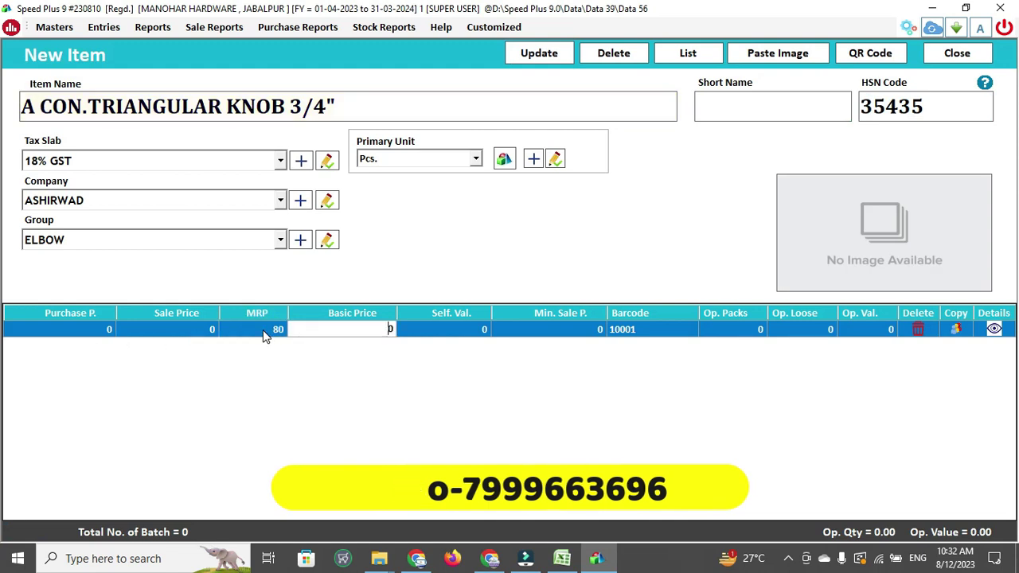
pyautogui.press('Escape')
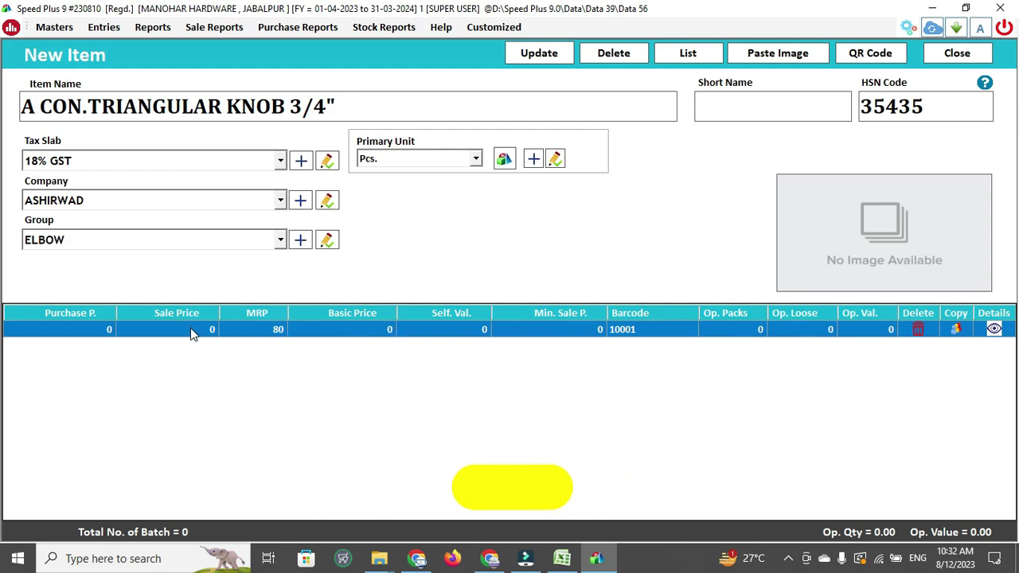
pyautogui.click(191, 329)
pyautogui.press('BackSpace')
pyautogui.write('70')
pyautogui.press('Return')
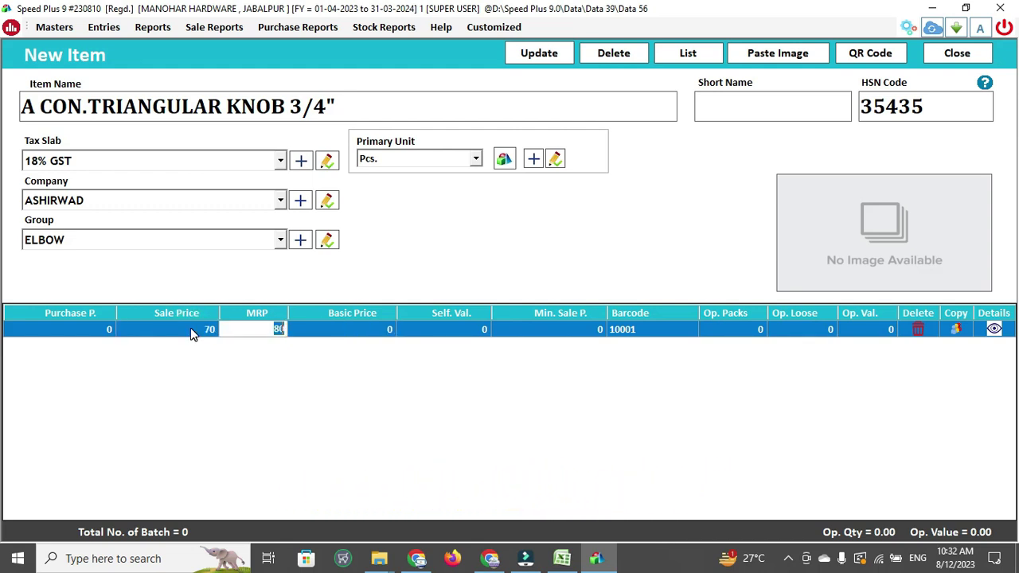
pyautogui.press('Escape')
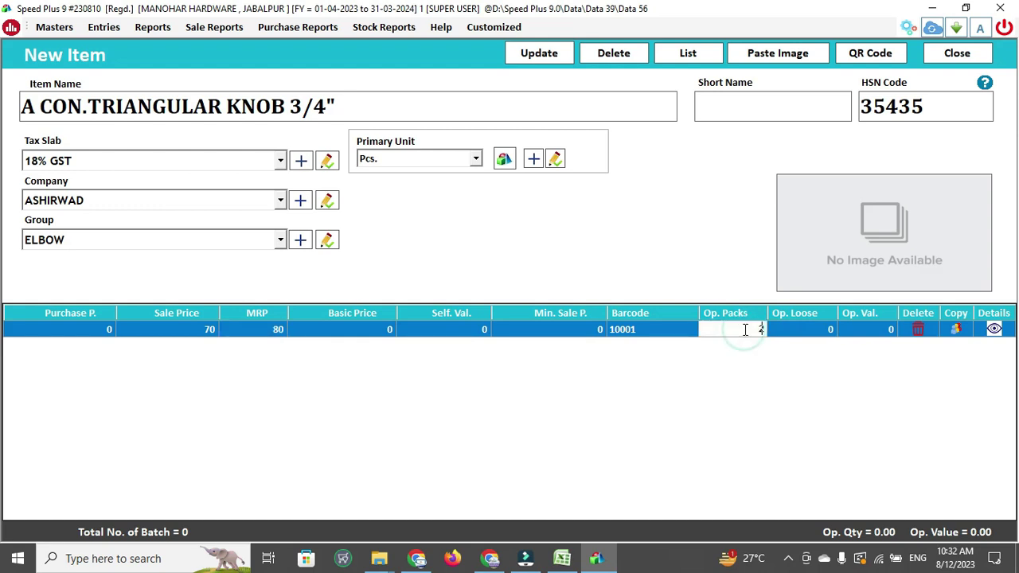
pyautogui.press('Escape')
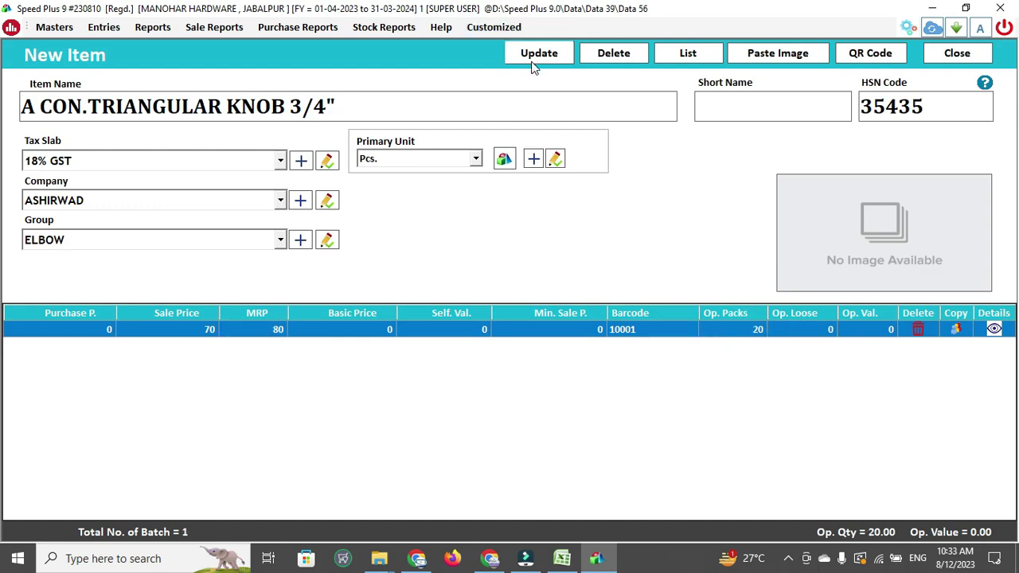
# Update the triangular knob item and return to the MANOHAR HARDWARE dashboard
pyautogui.click(533, 62)
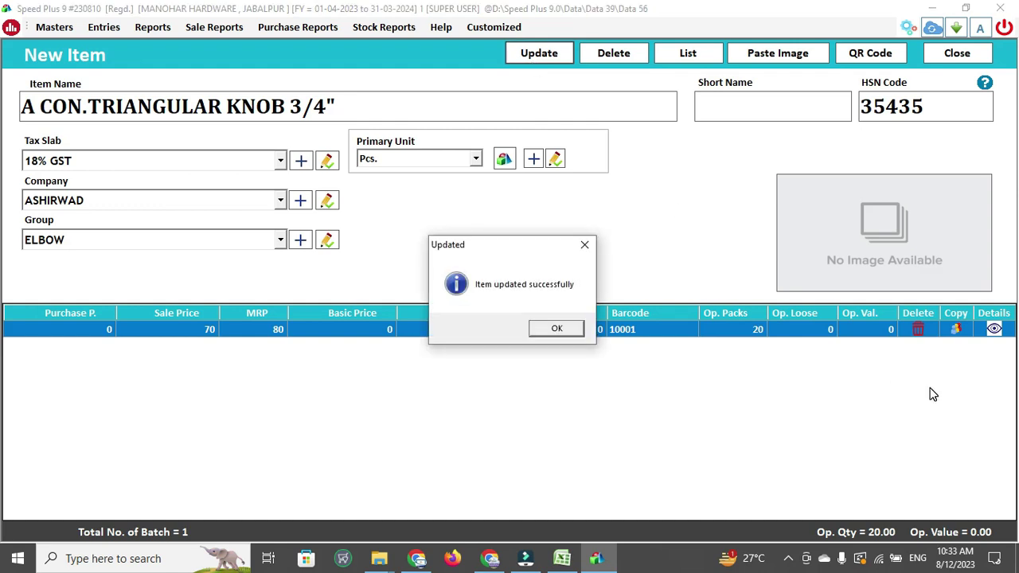
pyautogui.click(560, 330)
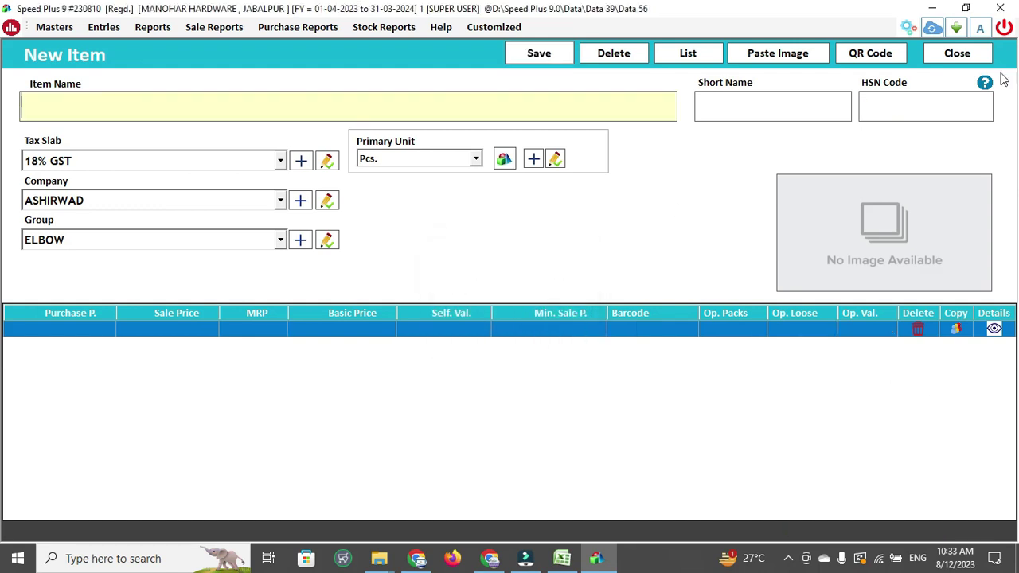
pyautogui.click(958, 52)
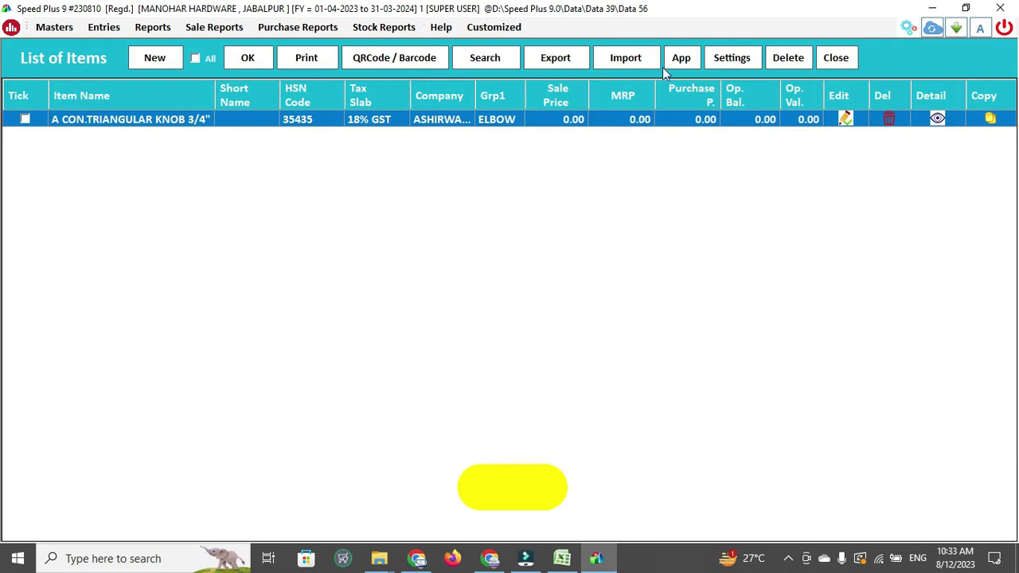
pyautogui.click(832, 68)
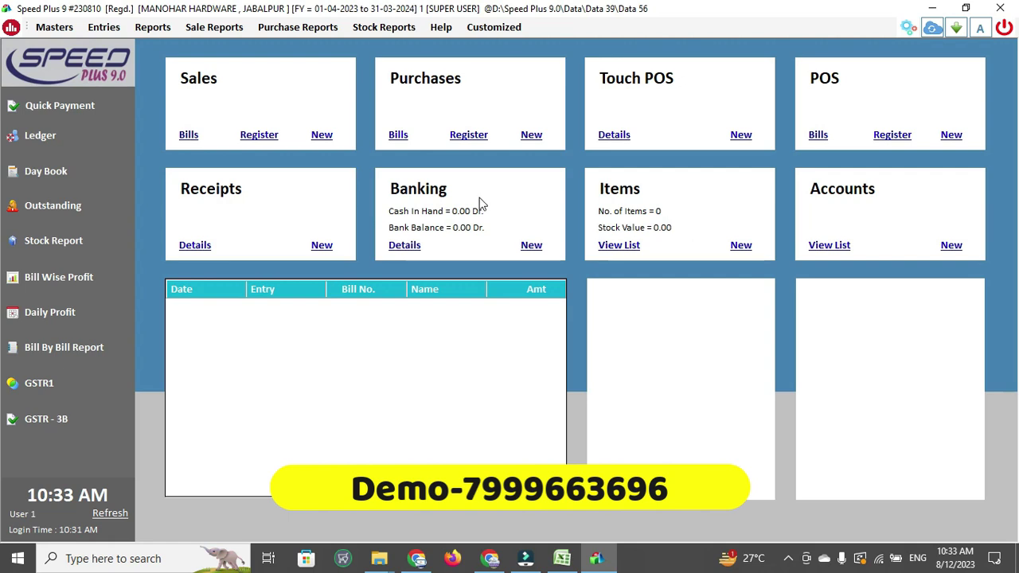
# Begin a new credit purchase and open a blank SUPPLIERS account for GST-number lookup
pyautogui.click(538, 140)
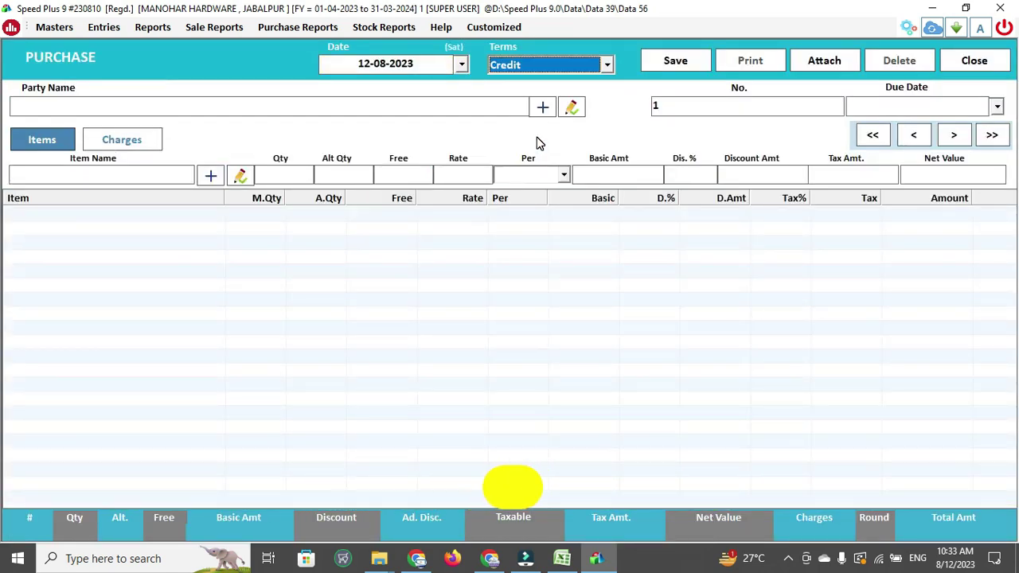
pyautogui.press('Return')
pyautogui.click(542, 105)
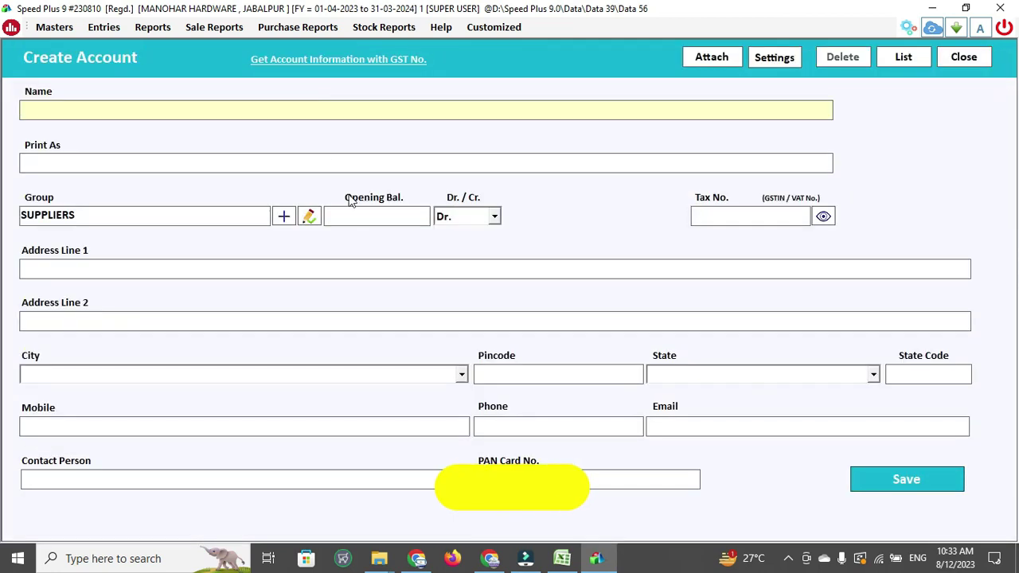
pyautogui.click(356, 59)
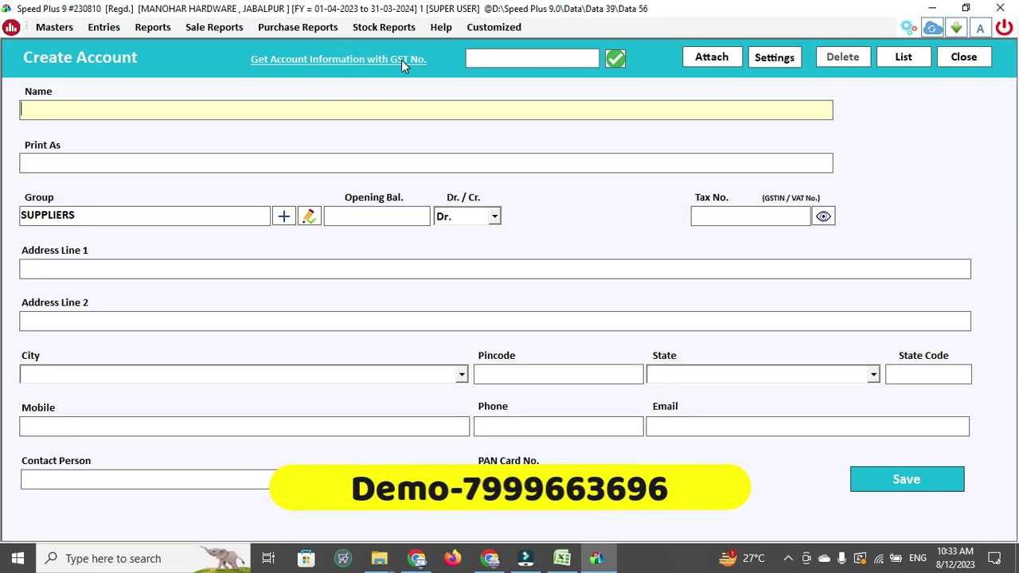
# Find gstinginrn (1).xlsx in the Downloads folder and open it in Excel
pyautogui.moveTo(378, 567)
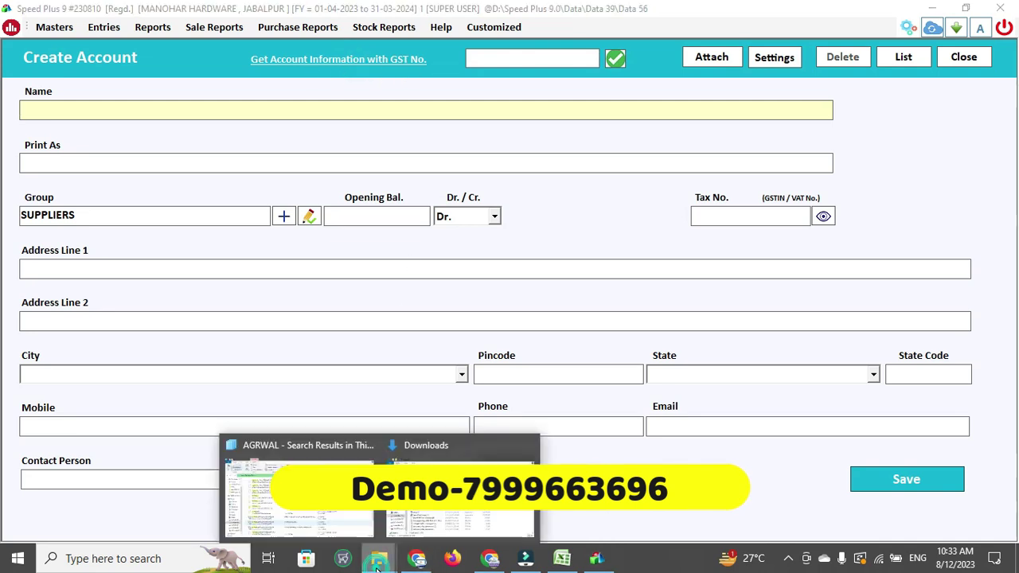
pyautogui.click(421, 445)
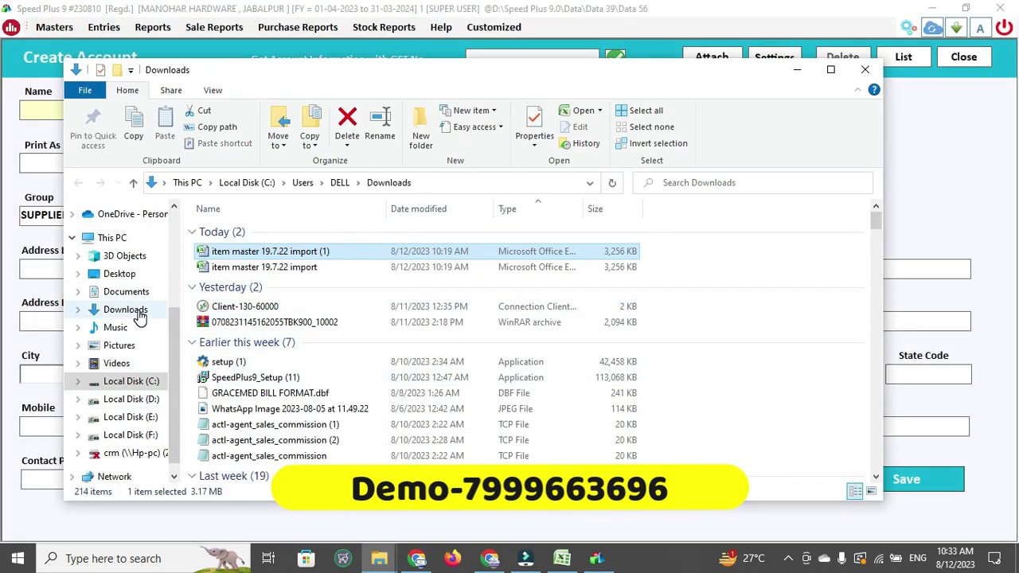
pyautogui.click(140, 314)
pyautogui.click(263, 380)
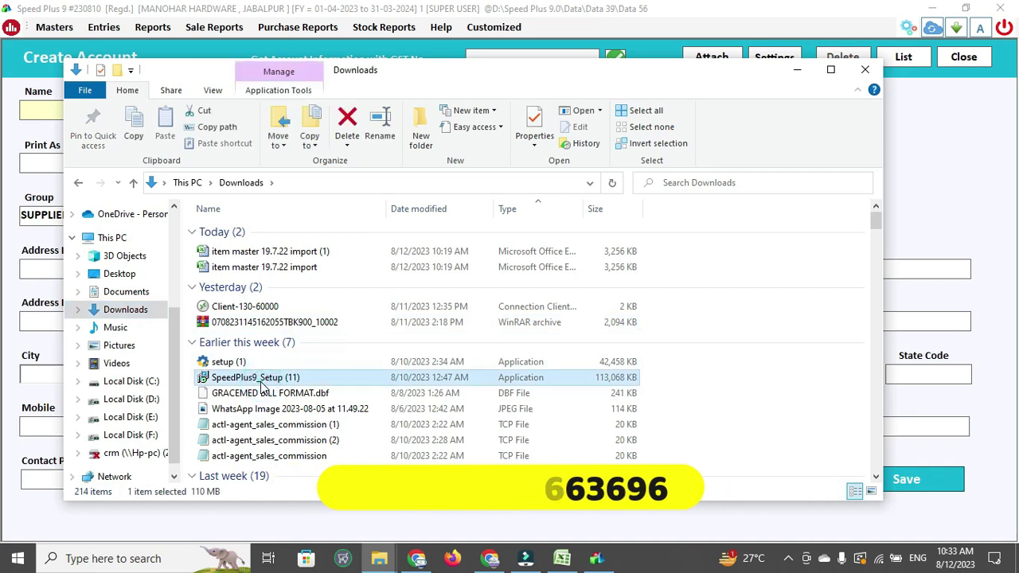
pyautogui.press('Down')
pyautogui.press('Down')
pyautogui.press('Down')
pyautogui.press('Down')
pyautogui.press('Down')
pyautogui.press('Down')
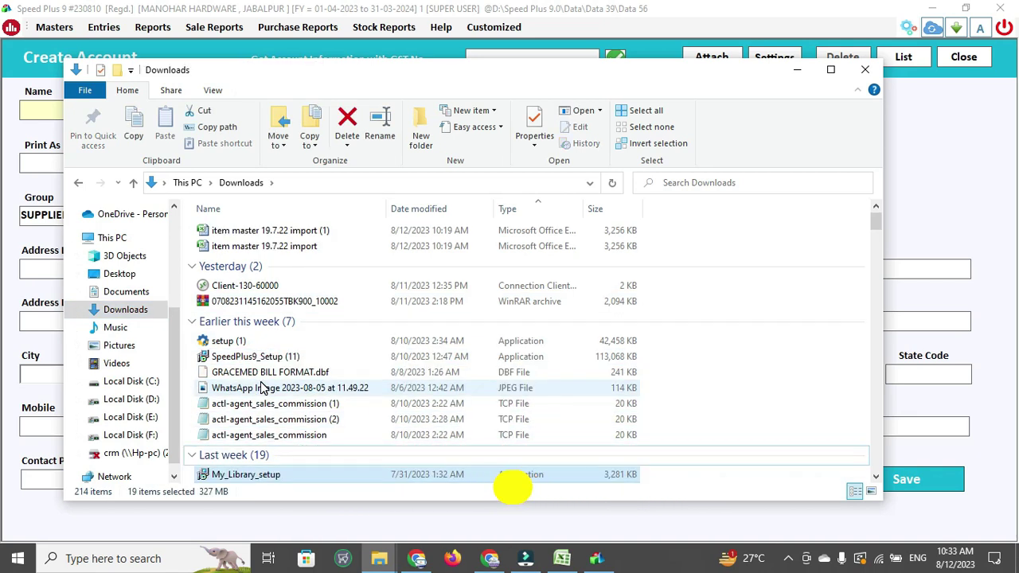
pyautogui.press('Down')
pyautogui.press('Down')
pyautogui.press('Down')
pyautogui.press('Down')
pyautogui.press('Down')
pyautogui.press('Down')
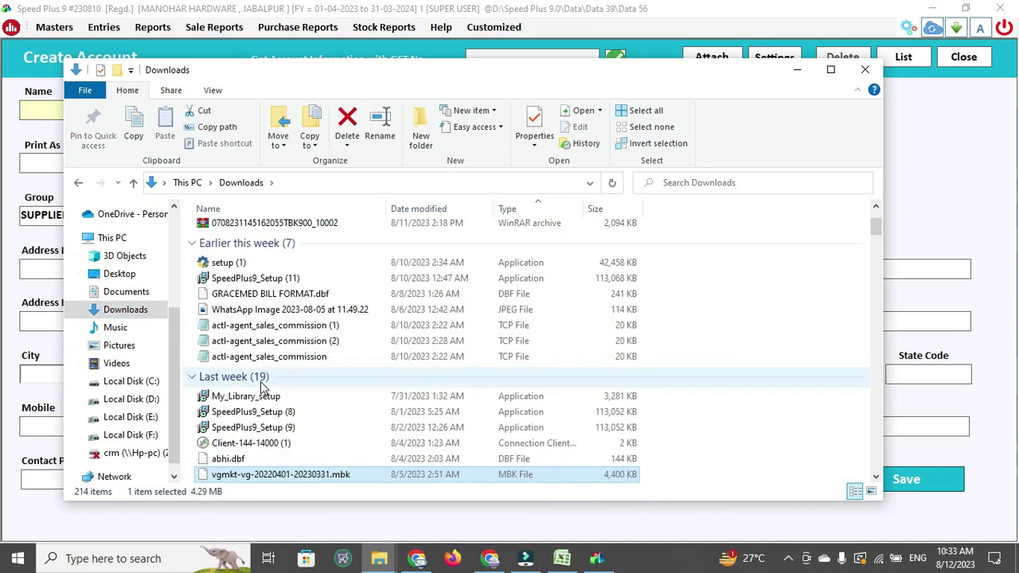
pyautogui.press('Down')
pyautogui.press('Down')
pyautogui.press('Up')
pyautogui.press('Up')
pyautogui.press('Up')
pyautogui.press('Up')
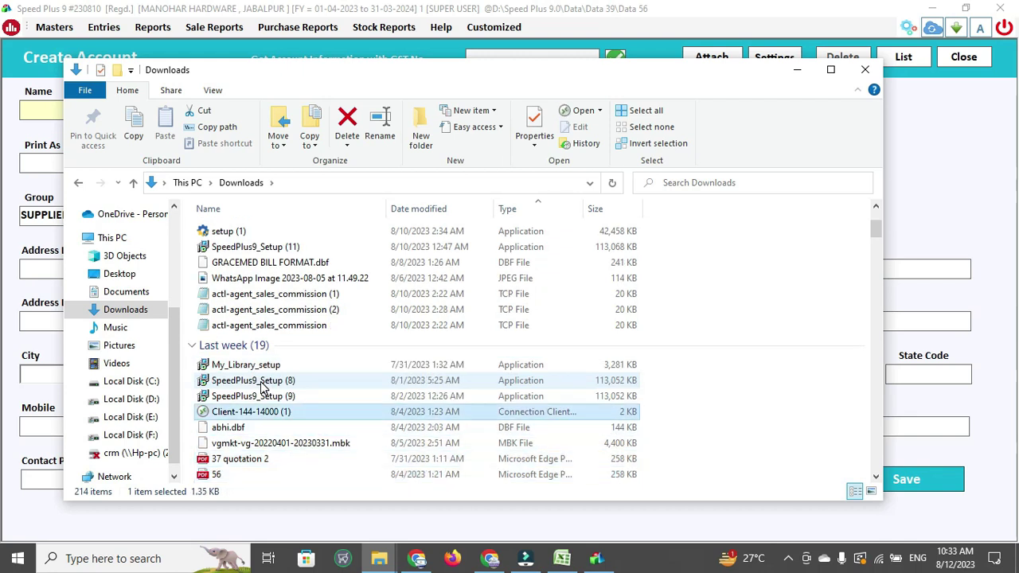
pyautogui.press('Up')
pyautogui.press('Up')
pyautogui.press('Up')
pyautogui.press('Up')
pyautogui.press('Up')
pyautogui.press('Up')
pyautogui.press('Up')
pyautogui.press('Up')
pyautogui.press('Up')
pyautogui.press('Up')
pyautogui.press('Up')
pyautogui.press('Up')
pyautogui.press('Up')
pyautogui.press('Up')
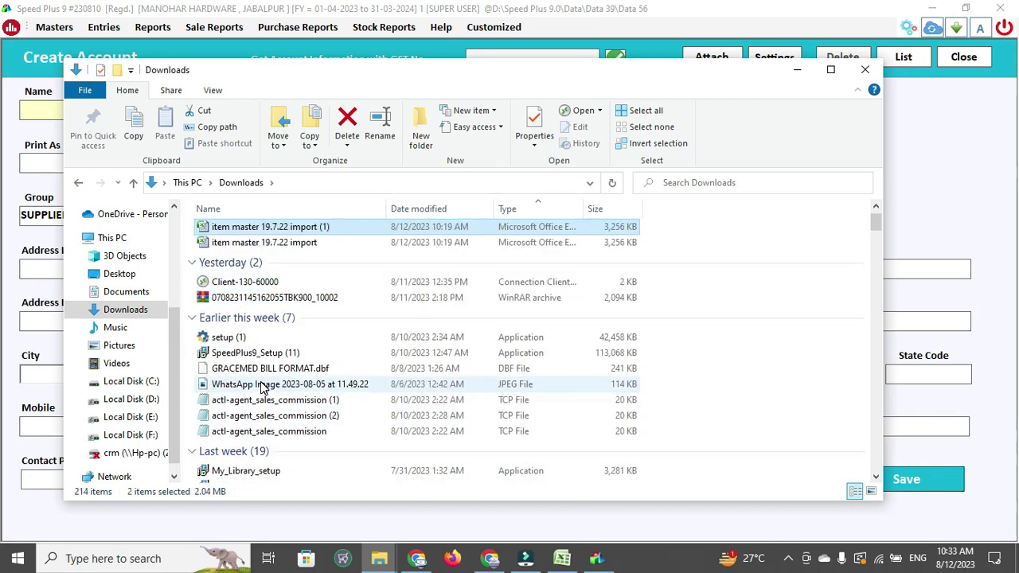
pyautogui.press('Up')
pyautogui.press('Down')
pyautogui.press('Down')
pyautogui.press('Down')
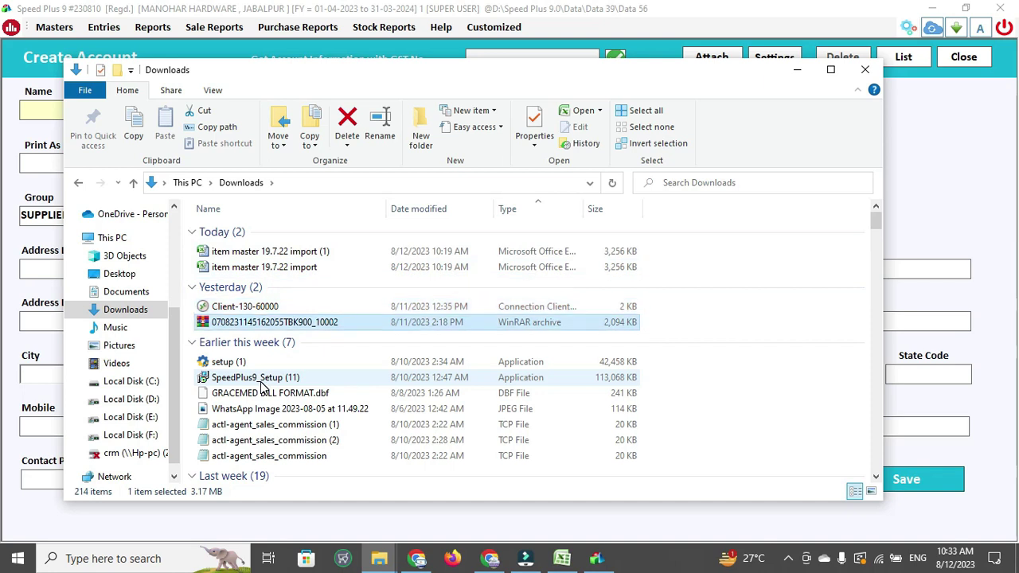
pyautogui.press('Down')
pyautogui.press('Down')
pyautogui.press('Down')
pyautogui.press('Down')
pyautogui.press('Down')
pyautogui.press('Down')
pyautogui.press('Down')
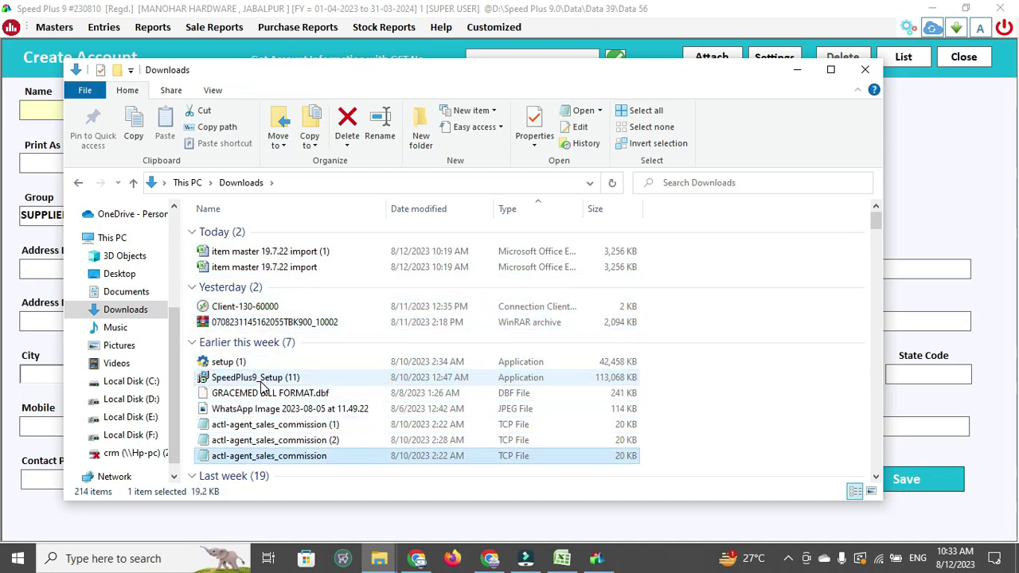
pyautogui.press('Down')
pyautogui.press('Down')
pyautogui.press('Down')
pyautogui.press('Down')
pyautogui.press('Down')
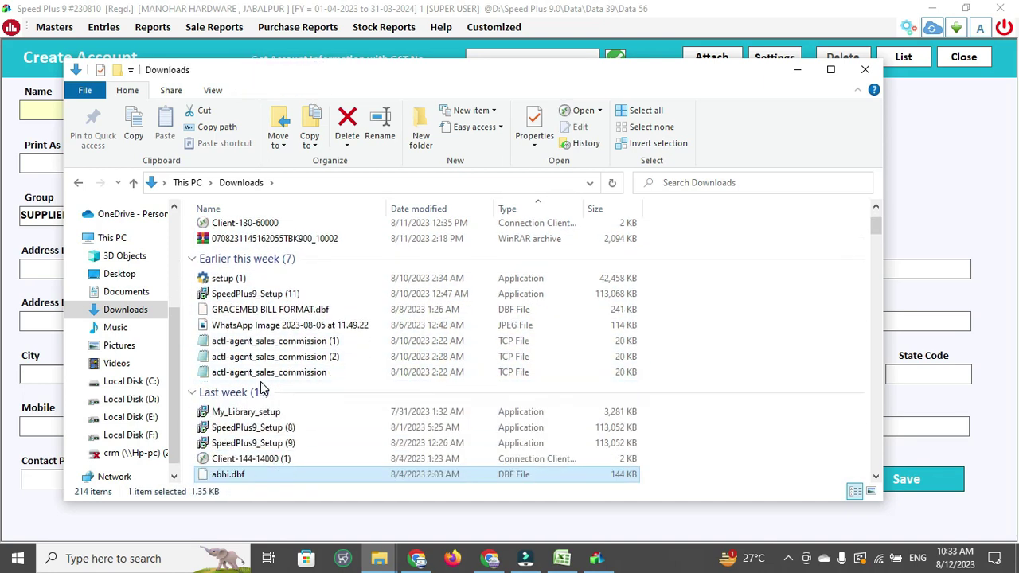
pyautogui.press('Down')
pyautogui.press('Down')
pyautogui.press('Down')
pyautogui.press('Down')
pyautogui.press('Down')
pyautogui.press('Down')
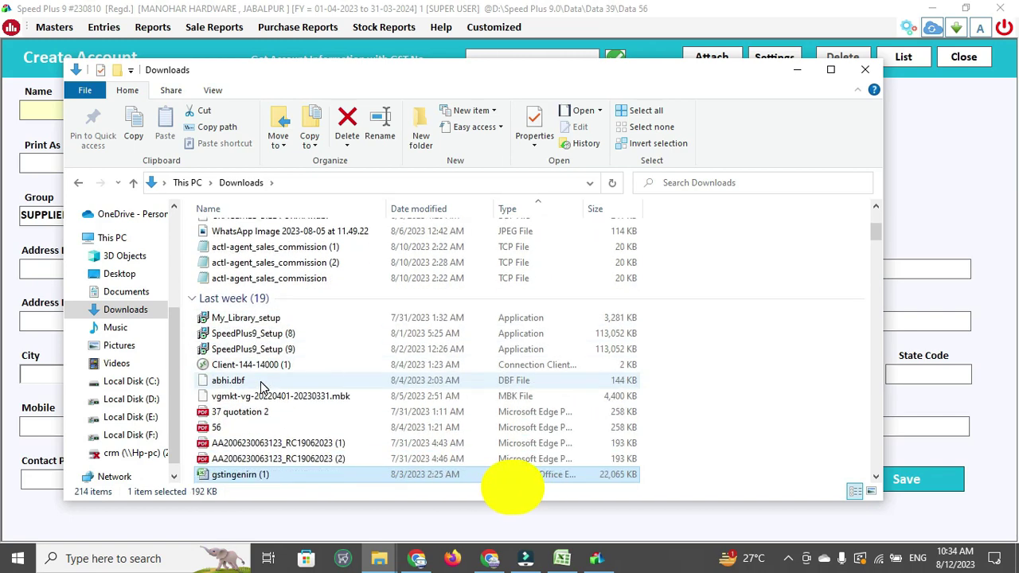
pyautogui.press('Down')
pyautogui.press('Down')
pyautogui.press('Up')
pyautogui.press('Up')
pyautogui.press('Return')
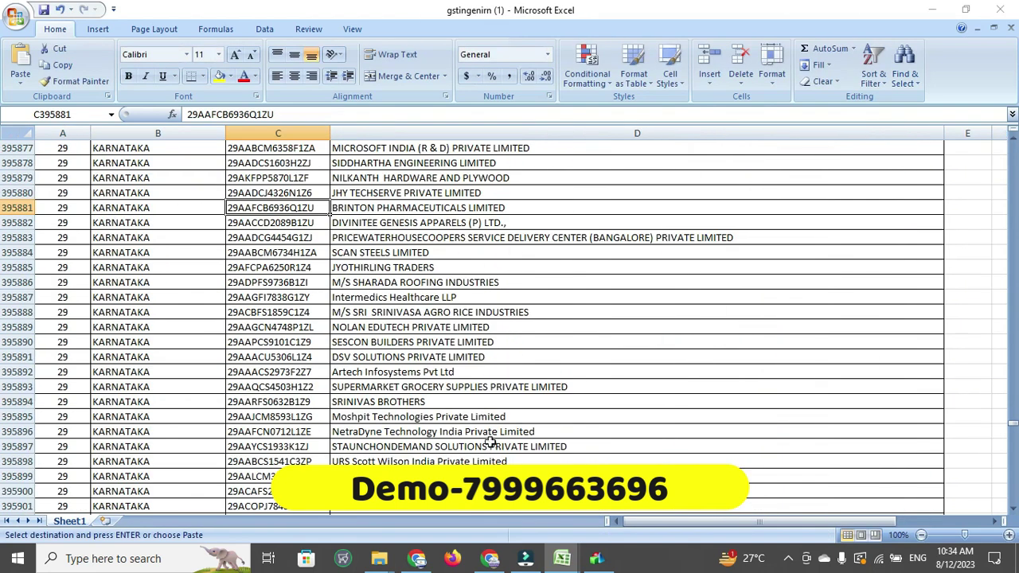
# Copy the GSTIN in cell C395886 into the Speed Plus GST lookup field
pyautogui.click(252, 279)
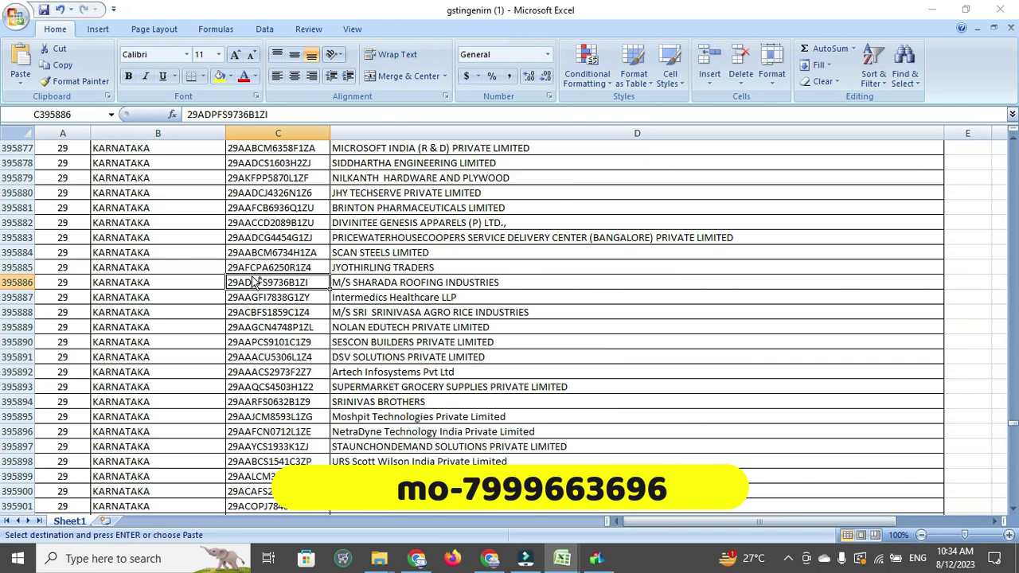
pyautogui.hotkey('ctrl', 'c')
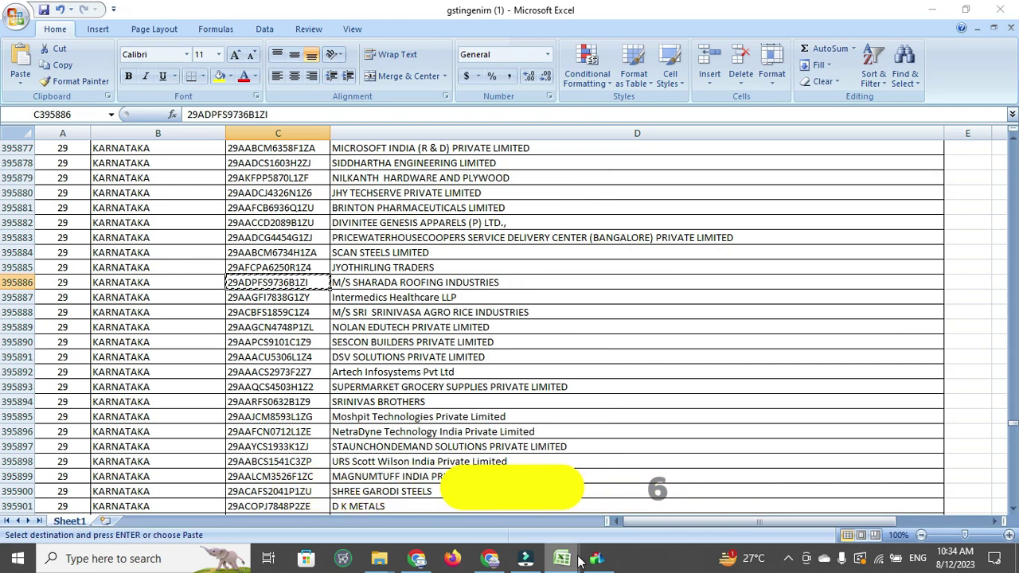
pyautogui.hotkey('alt', 'Tab')
pyautogui.click(531, 55)
pyautogui.hotkey('ctrl', 'v')
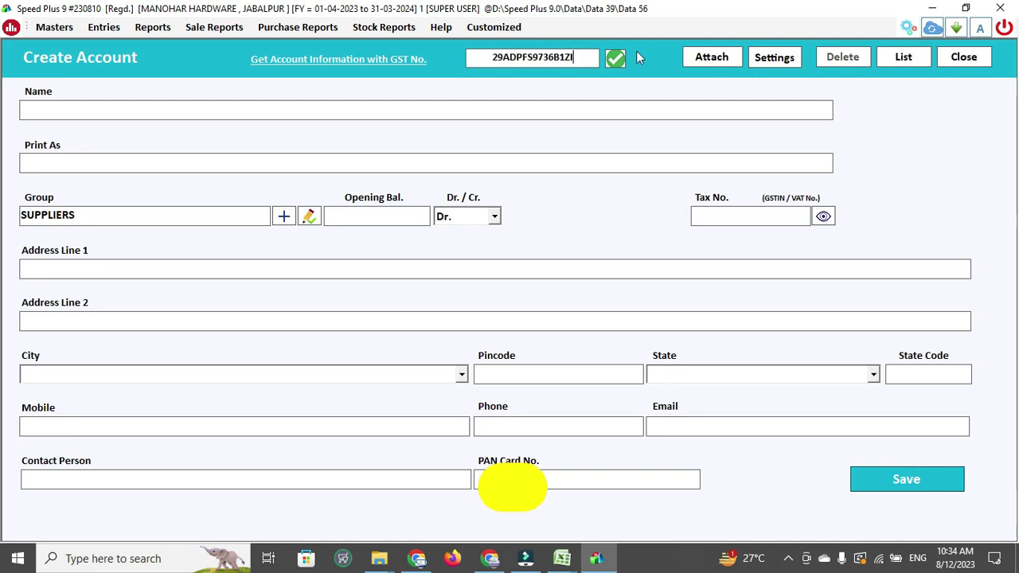
# Search the GSTIN on the GST Portal with the captcha to fetch the supplier's Raichur address
pyautogui.click(619, 57)
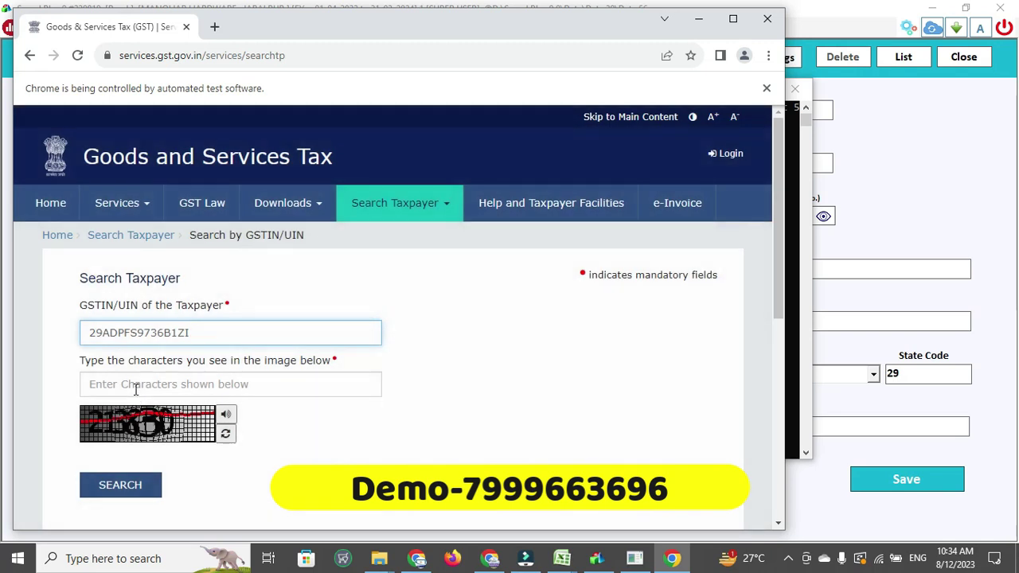
pyautogui.click(137, 385)
pyautogui.write('21')
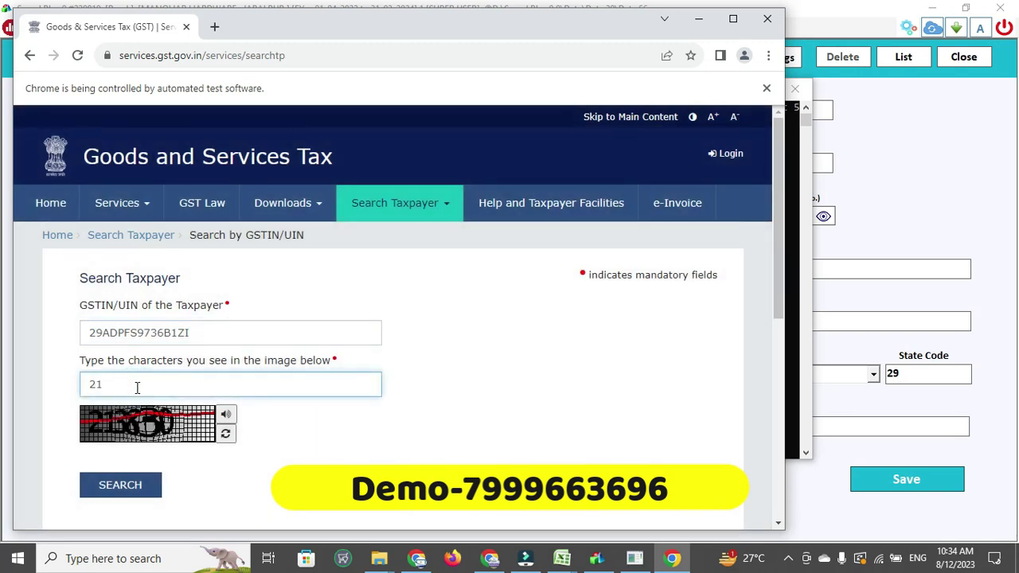
pyautogui.write('3830')
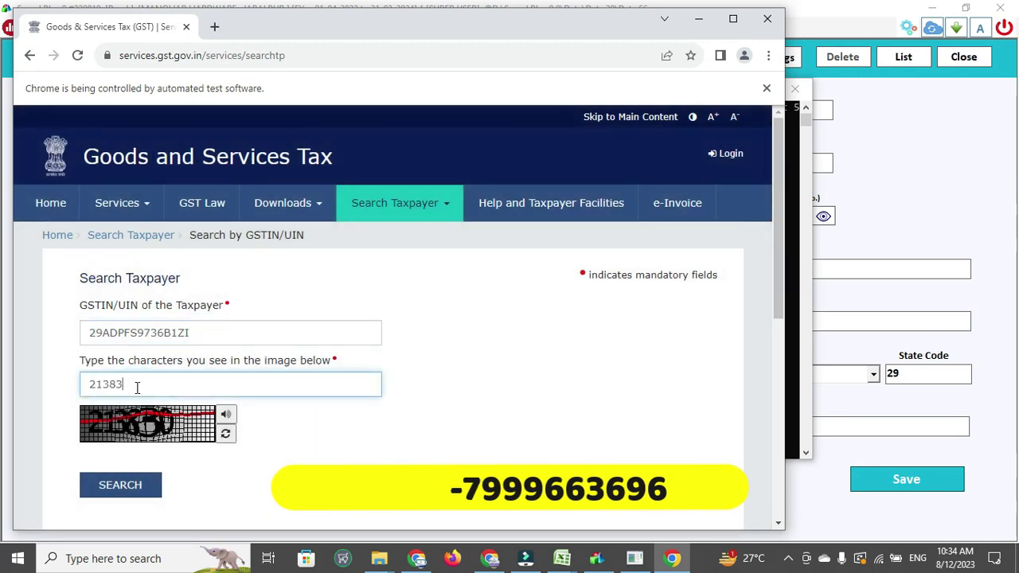
pyautogui.click(121, 482)
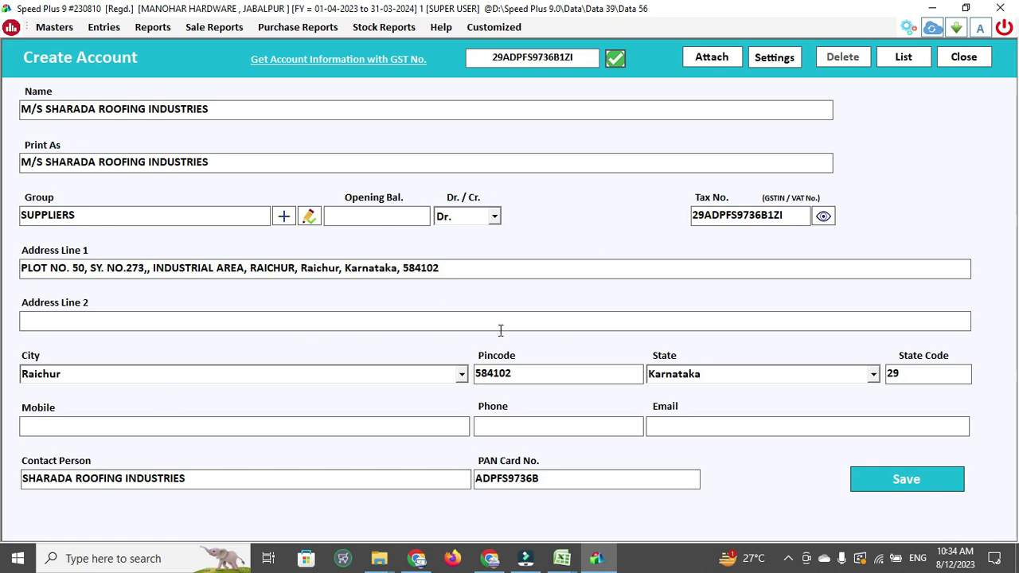
# Set the account group to SUPPLIERS and save M/S SHARADA ROOFING INDUSTRIES
pyautogui.click(203, 218)
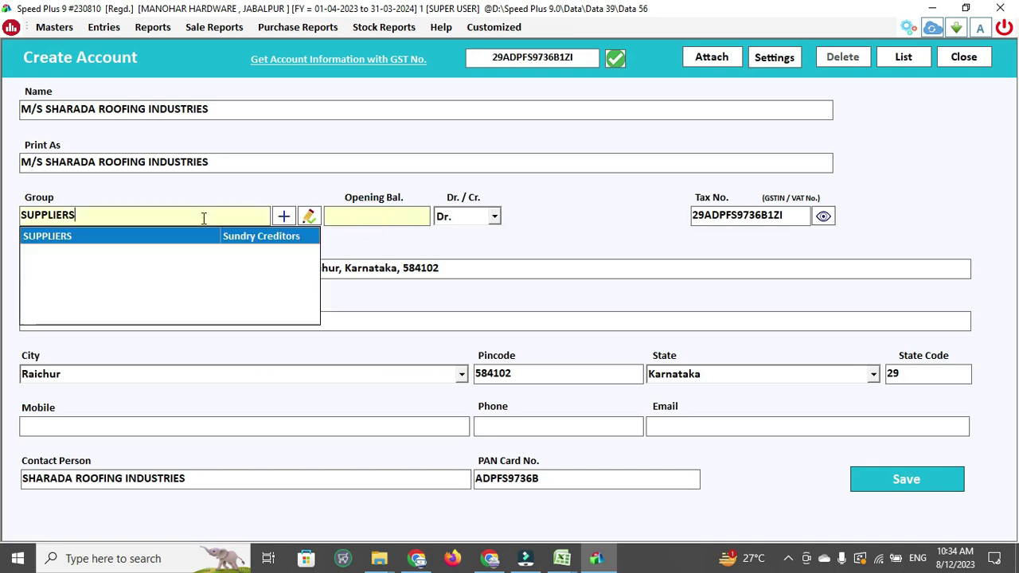
pyautogui.press('BackSpace')
pyautogui.press('BackSpace')
pyautogui.press('BackSpace')
pyautogui.press('BackSpace')
pyautogui.press('BackSpace')
pyautogui.press('BackSpace')
pyautogui.press('BackSpace')
pyautogui.press('BackSpace')
pyautogui.press('BackSpace')
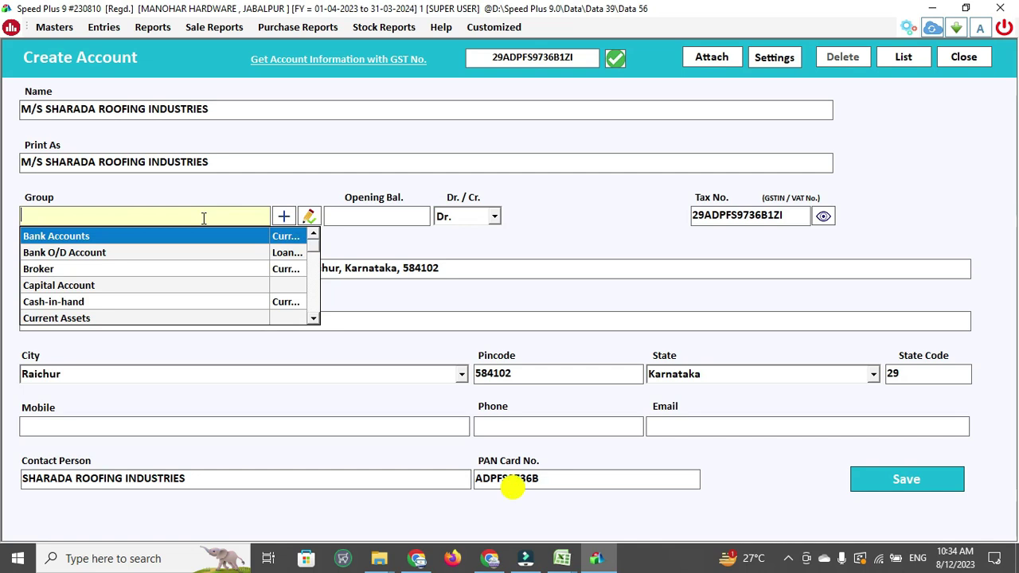
pyautogui.write('C')
pyautogui.press('BackSpace')
pyautogui.write('SU')
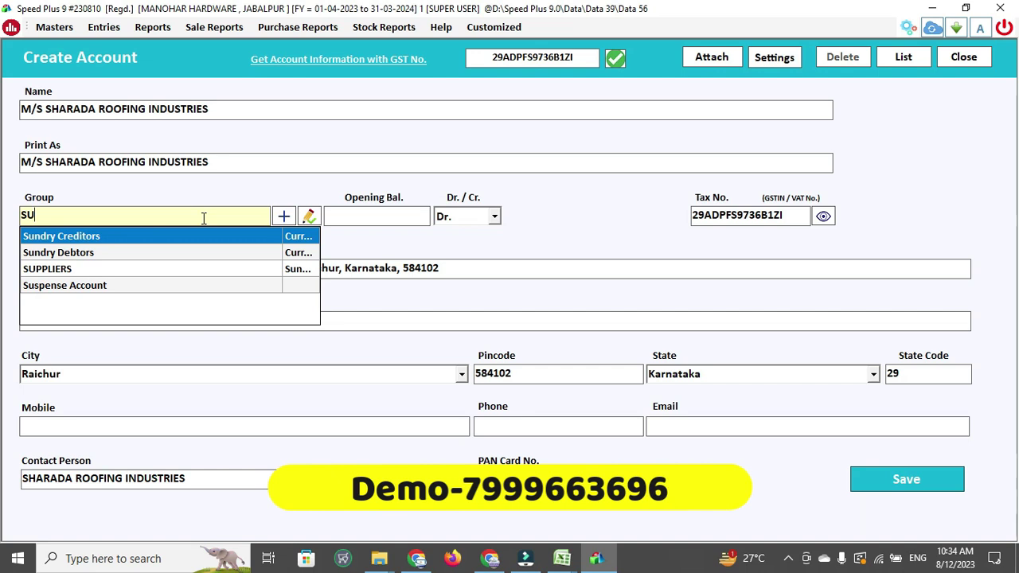
pyautogui.press('Return')
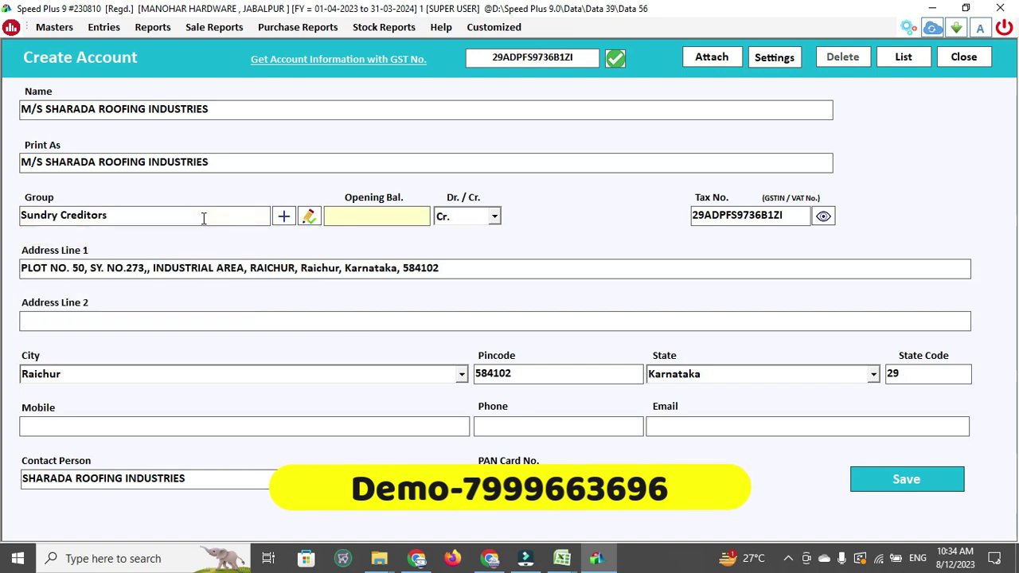
pyautogui.click(204, 218)
pyautogui.press('BackSpace')
pyautogui.press('BackSpace')
pyautogui.press('BackSpace')
pyautogui.press('BackSpace')
pyautogui.press('BackSpace')
pyautogui.press('BackSpace')
pyautogui.press('BackSpace')
pyautogui.press('BackSpace')
pyautogui.press('BackSpace')
pyautogui.press('BackSpace')
pyautogui.press('BackSpace')
pyautogui.write('SUP')
pyautogui.press('Return')
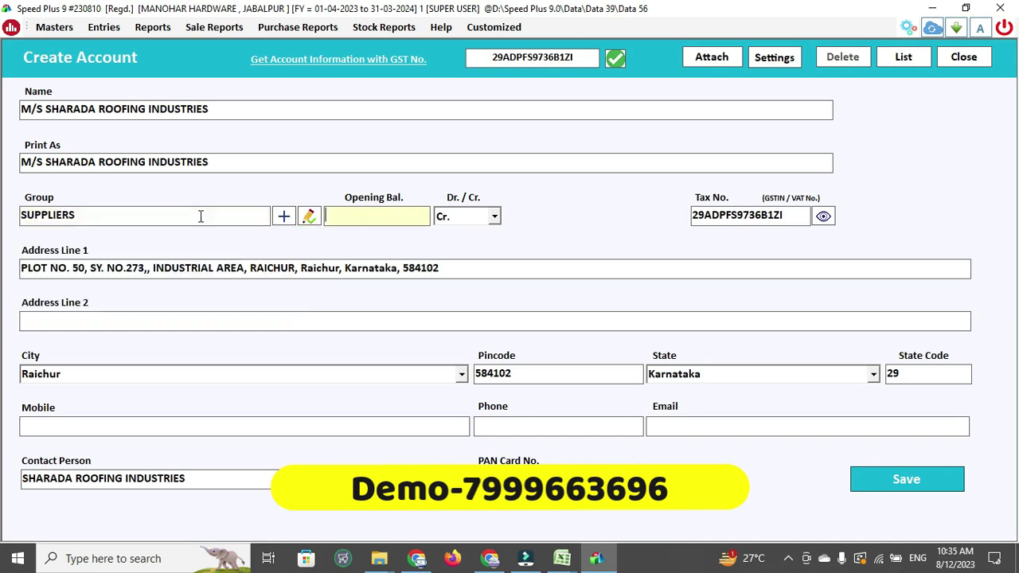
pyautogui.click(951, 486)
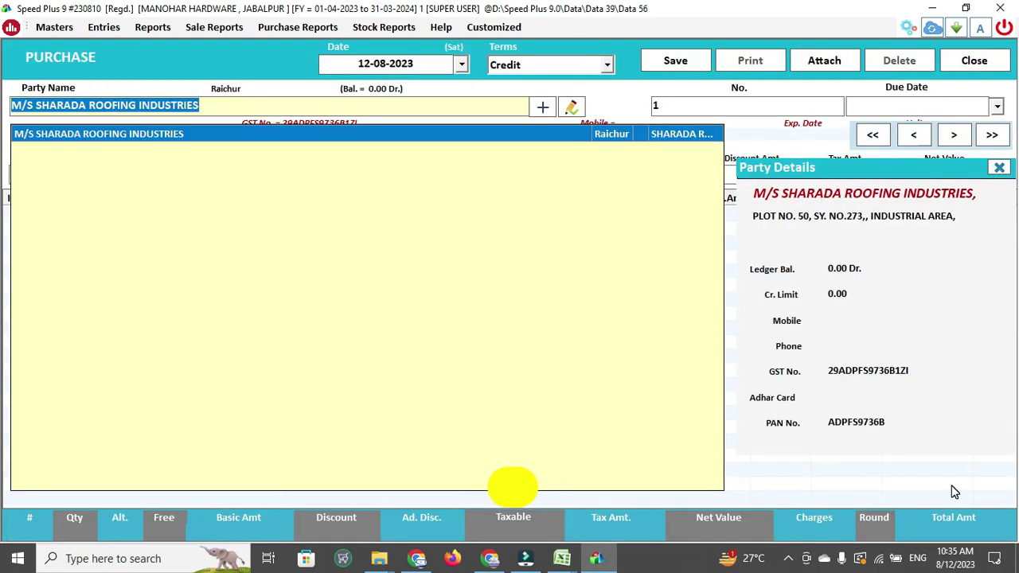
# Select the supplier, enter bill No. 564 and add 400 Pcs. of the knob at 40, 5% discount
pyautogui.press('Return')
pyautogui.write('564')
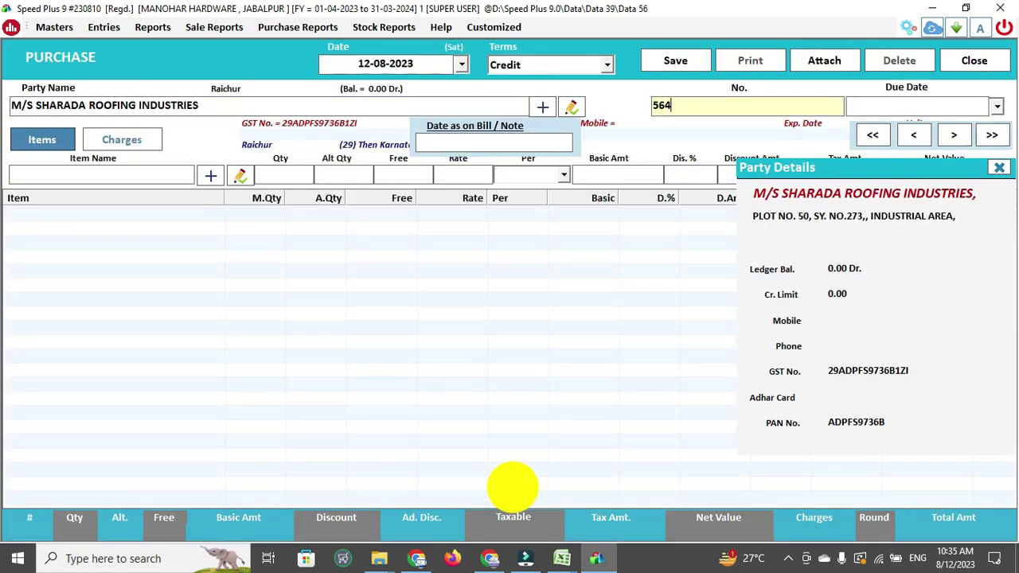
pyautogui.press('Return')
pyautogui.press('Return')
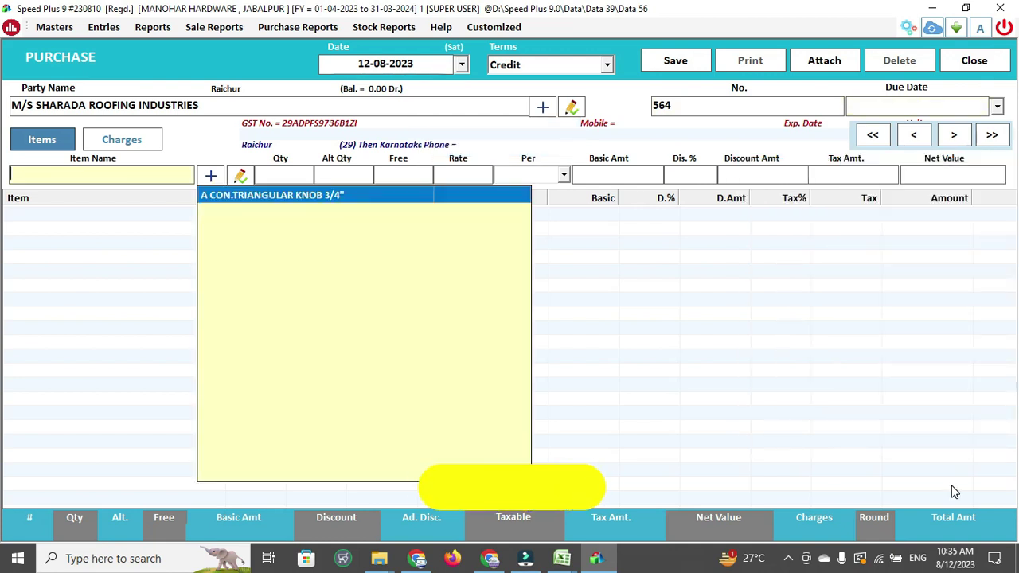
pyautogui.press('Escape')
pyautogui.press('Return')
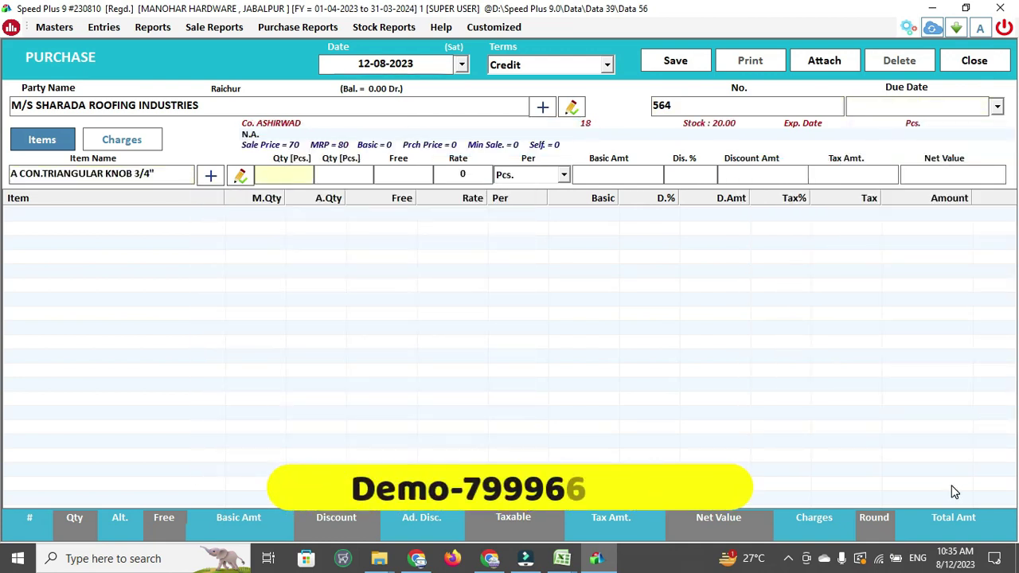
pyautogui.write('400')
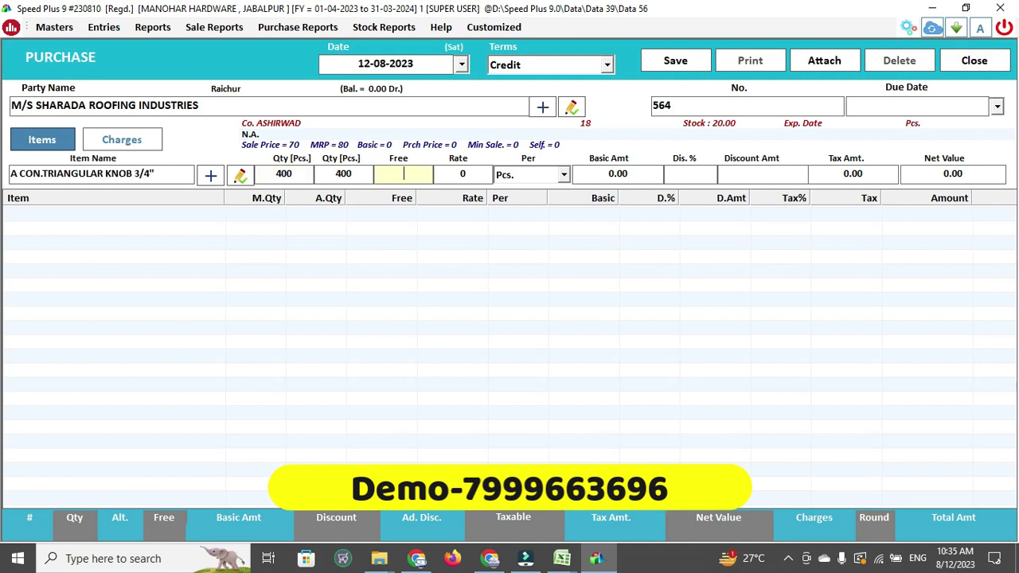
pyautogui.write('40')
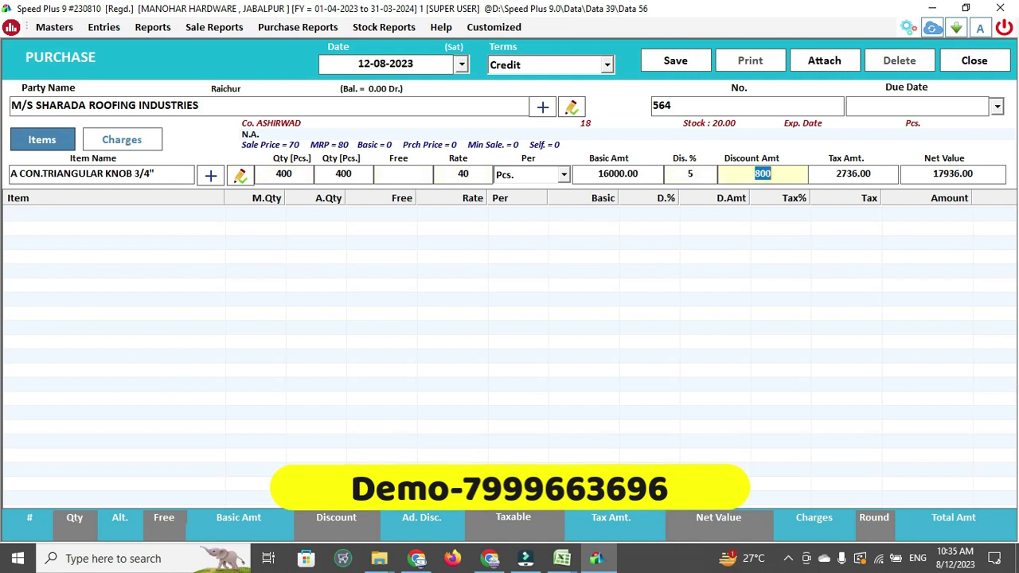
pyautogui.press('Return')
pyautogui.press('Return')
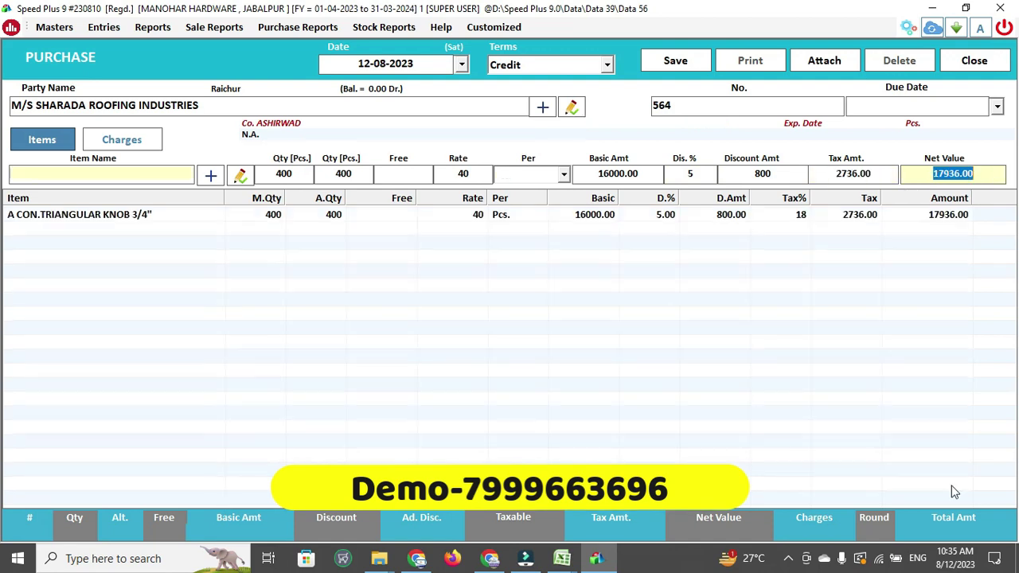